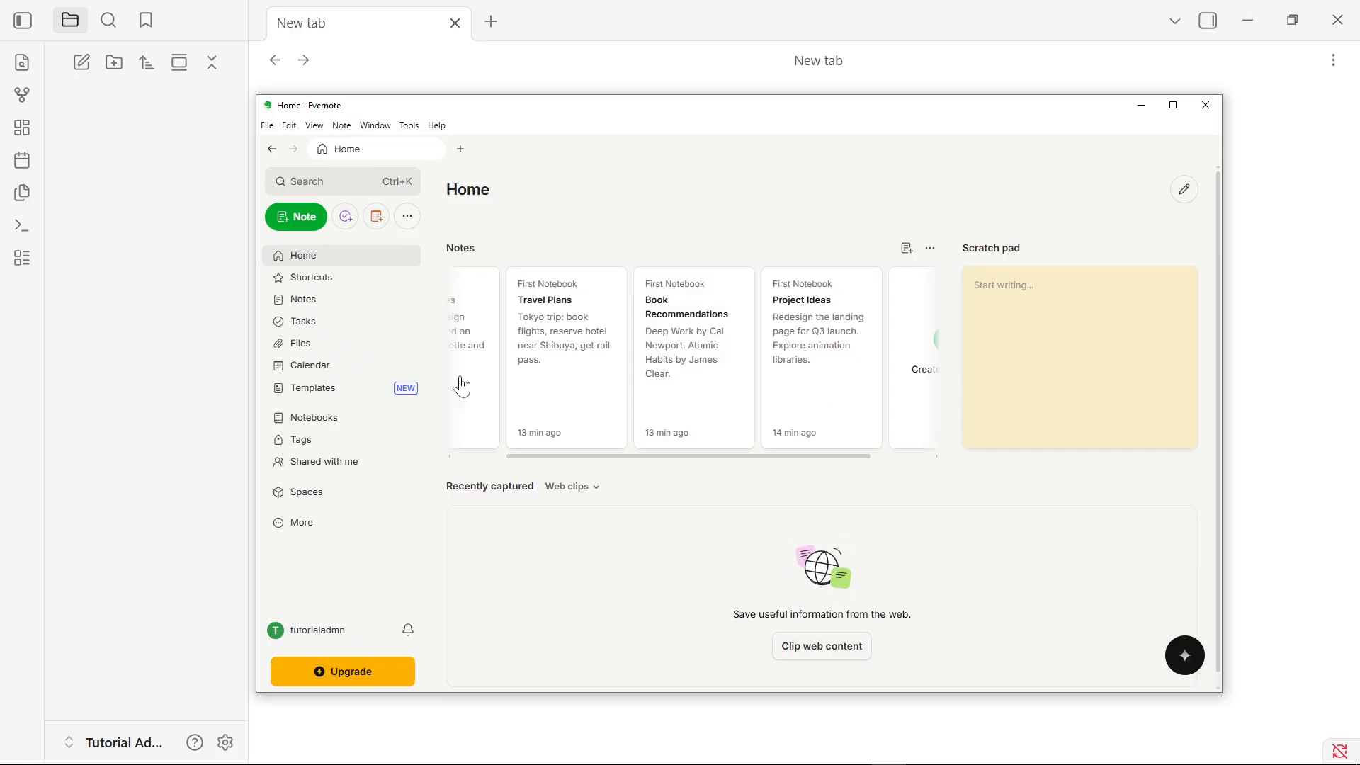
Review the notes inside First Notebook, view the Meeting Notes note, and return to the notebooks list
click(318, 423)
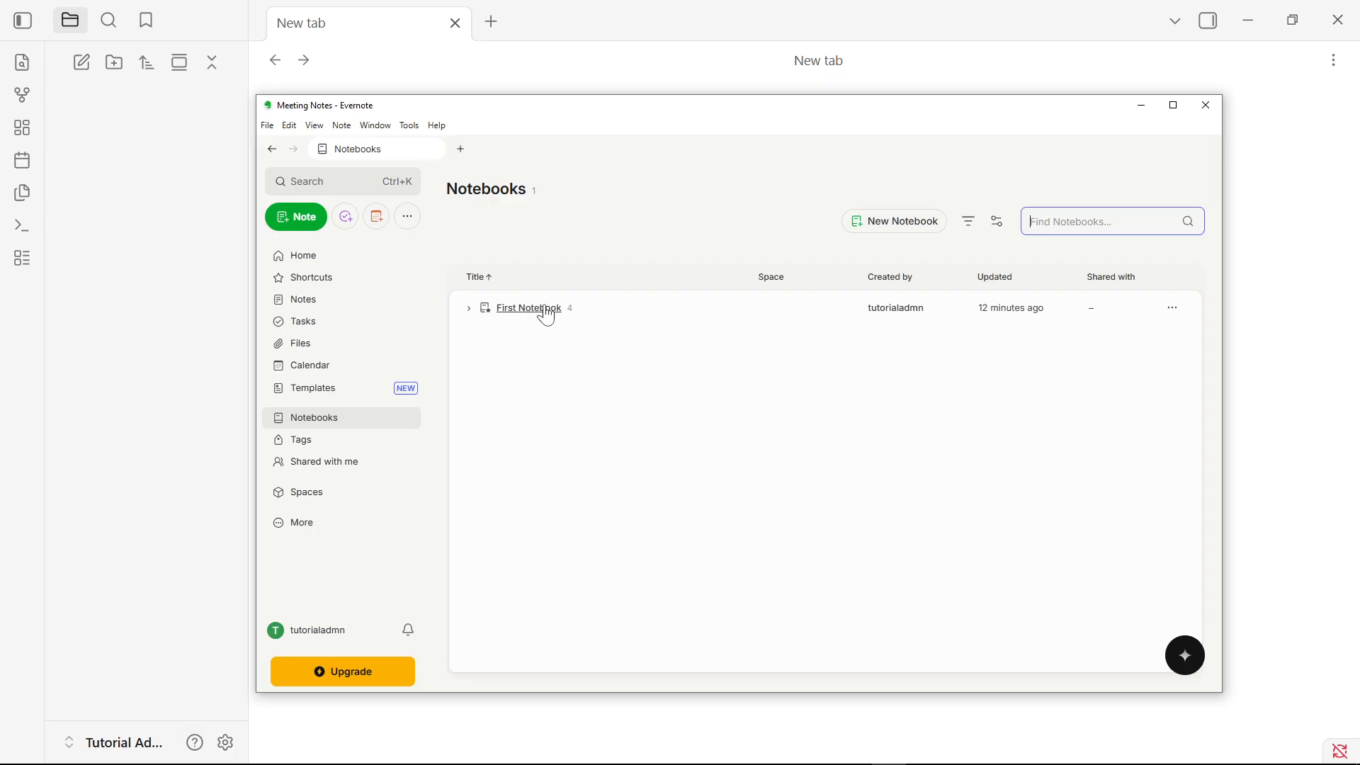
click(470, 310)
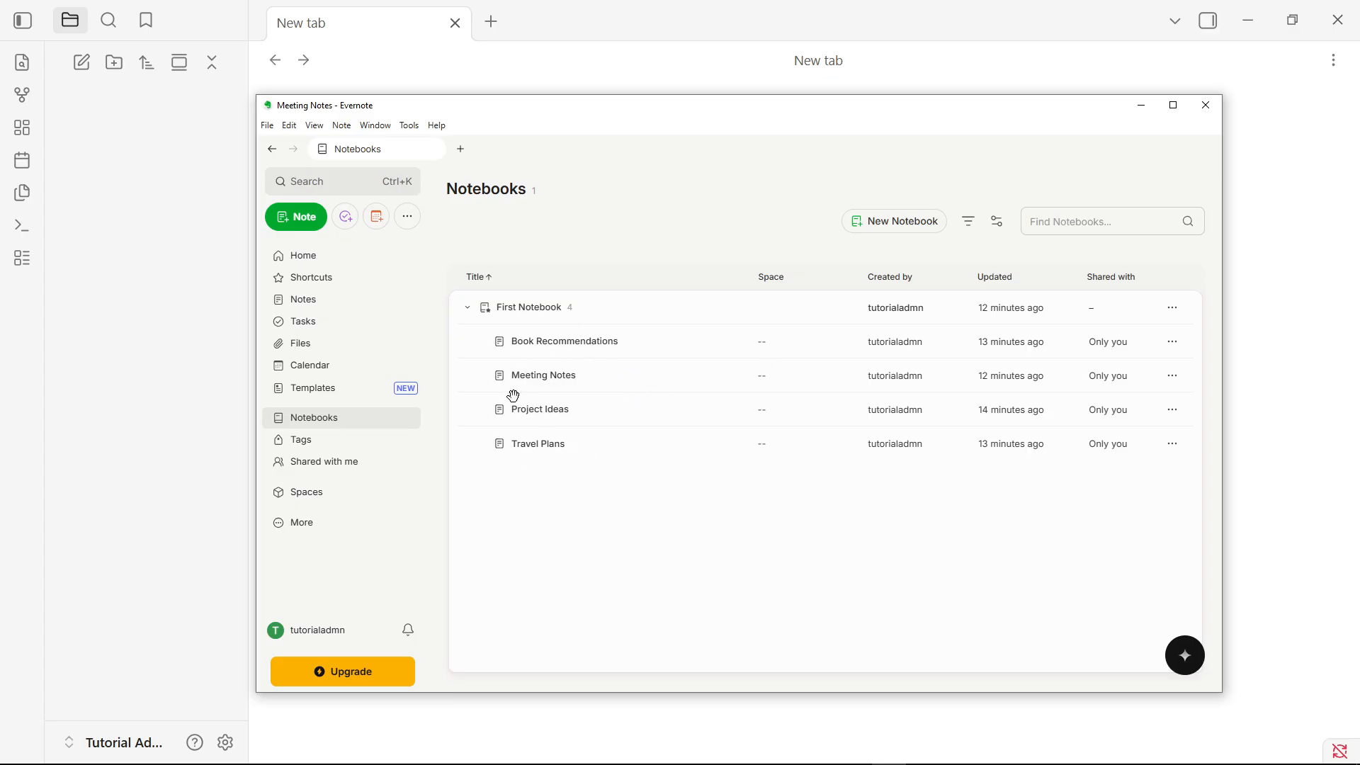
click(544, 377)
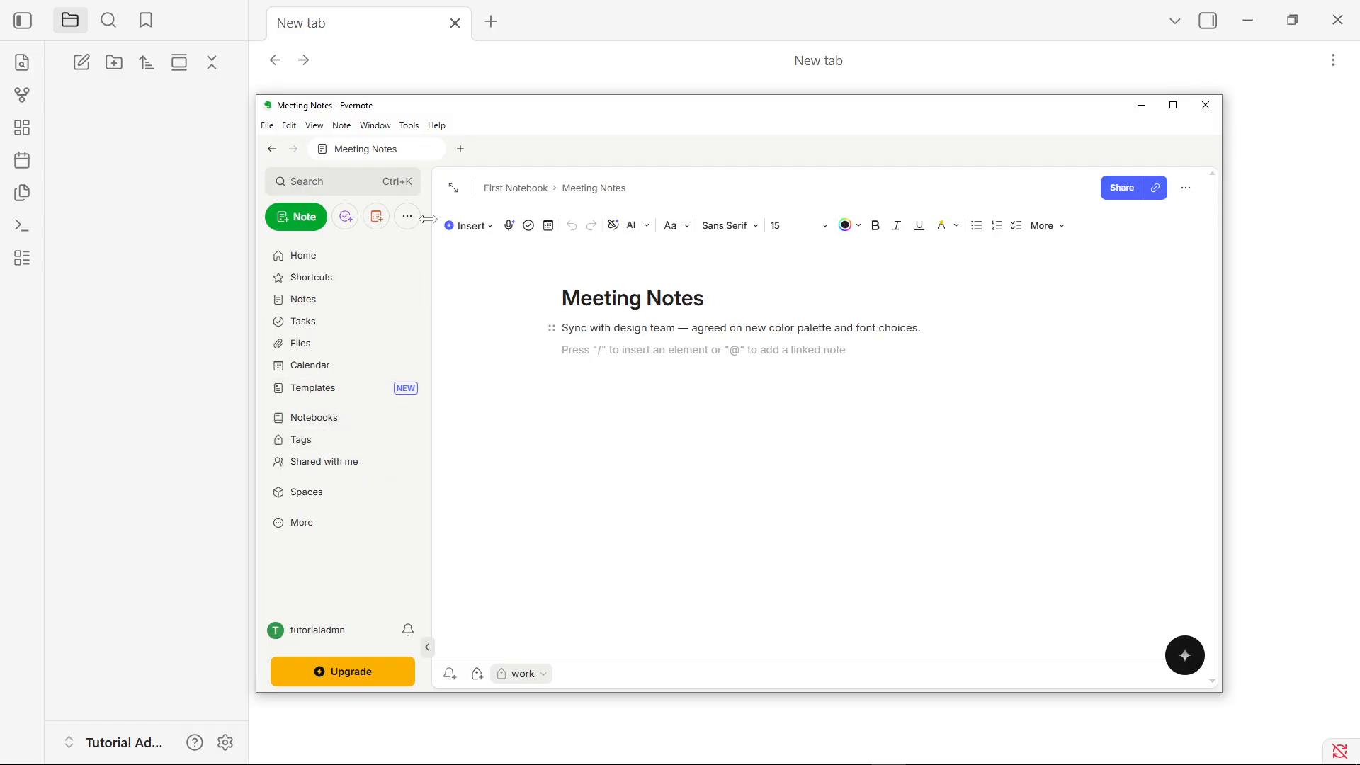
click(322, 420)
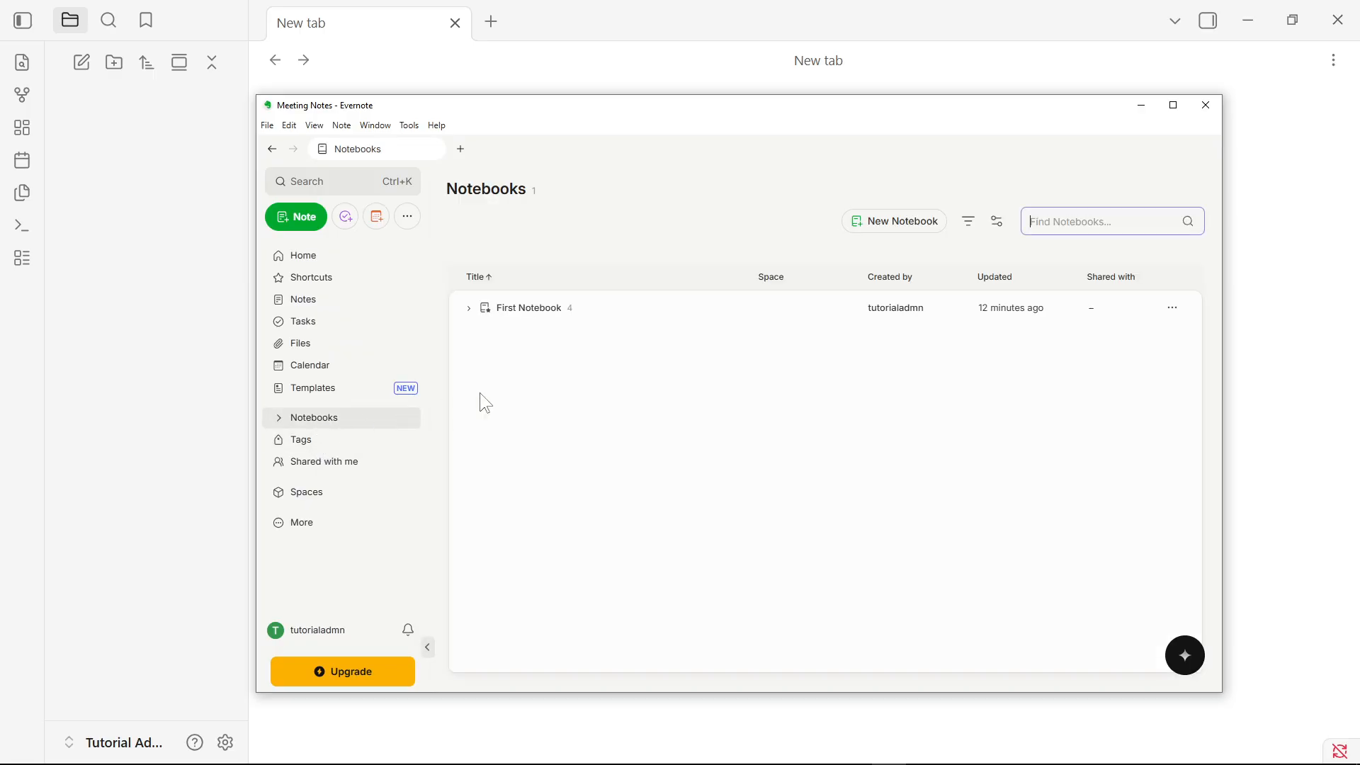
Export First Notebook in ENEX format to the Sample folder as First Notebook.enex, and check the file in that folder
click(1173, 312)
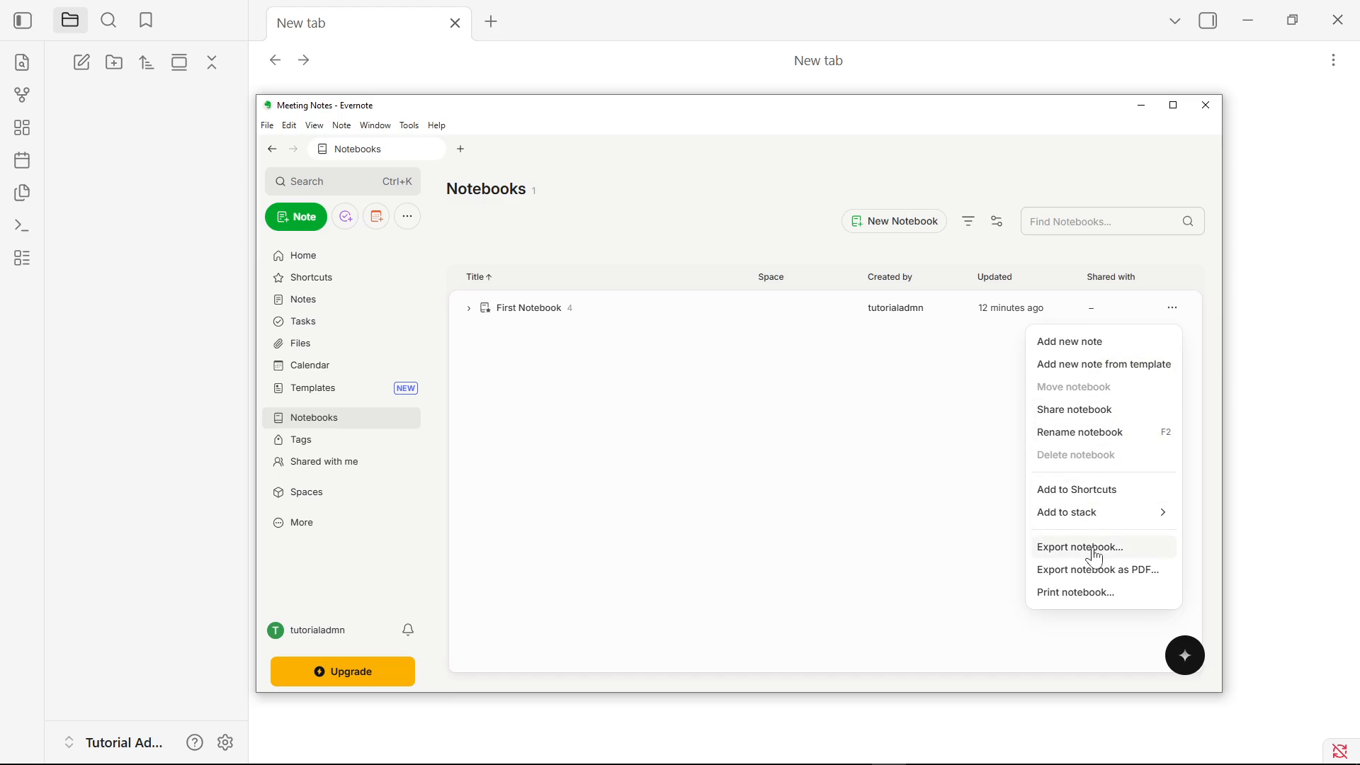
click(840, 477)
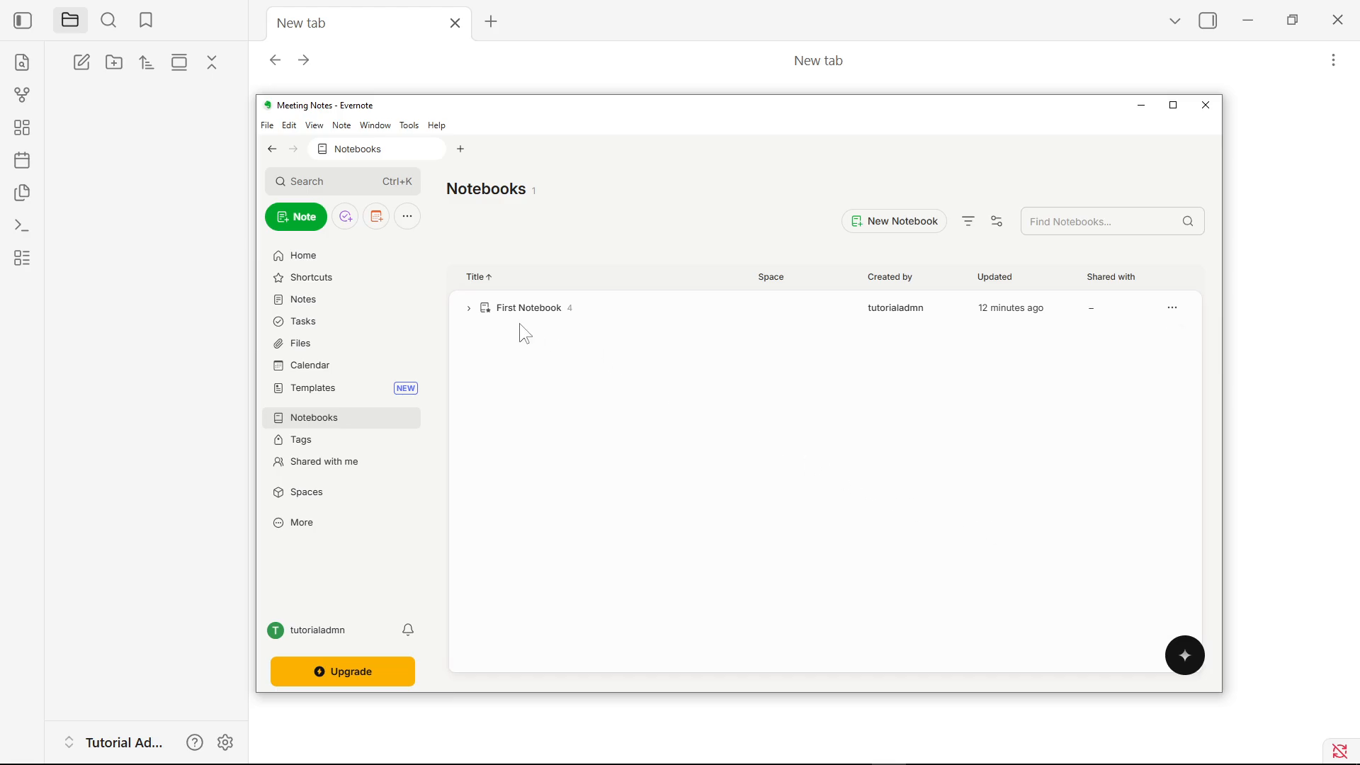
click(468, 312)
click(1174, 309)
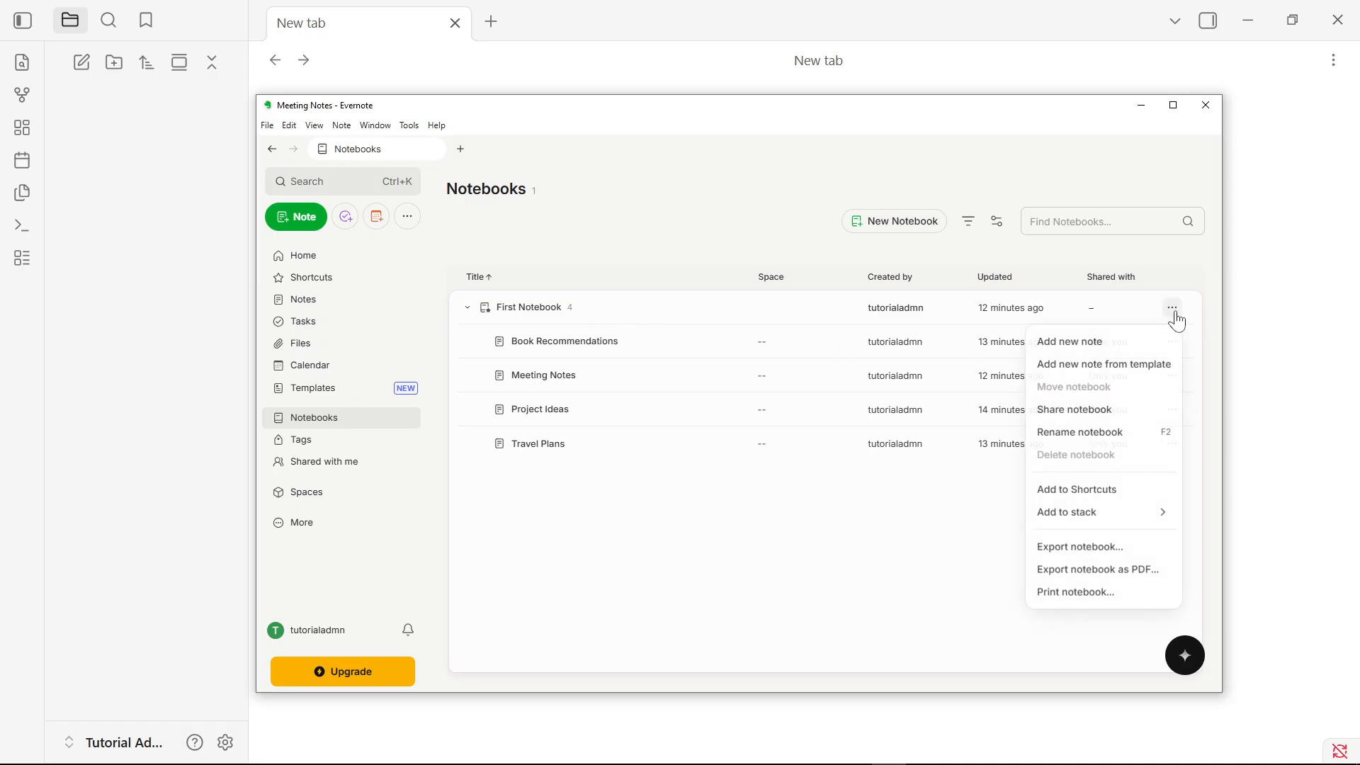
click(1122, 546)
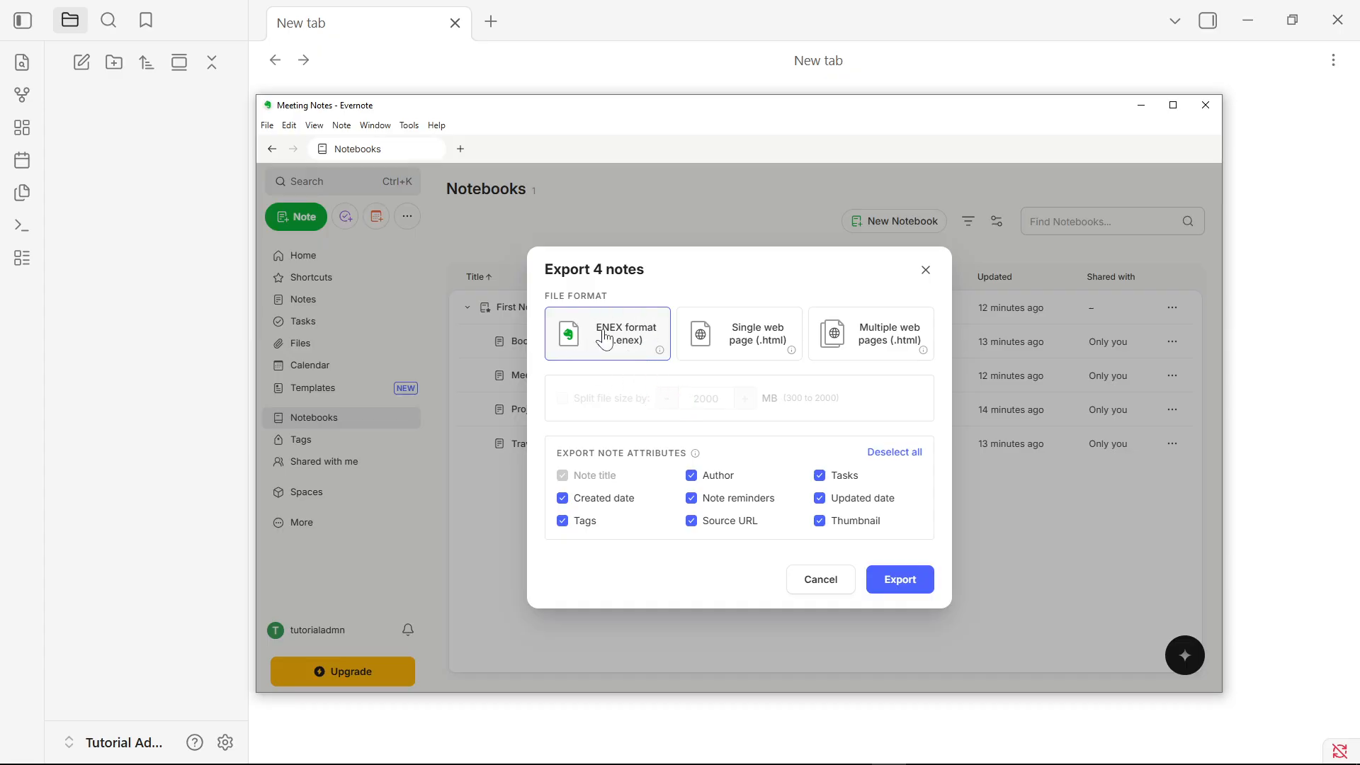
click(904, 589)
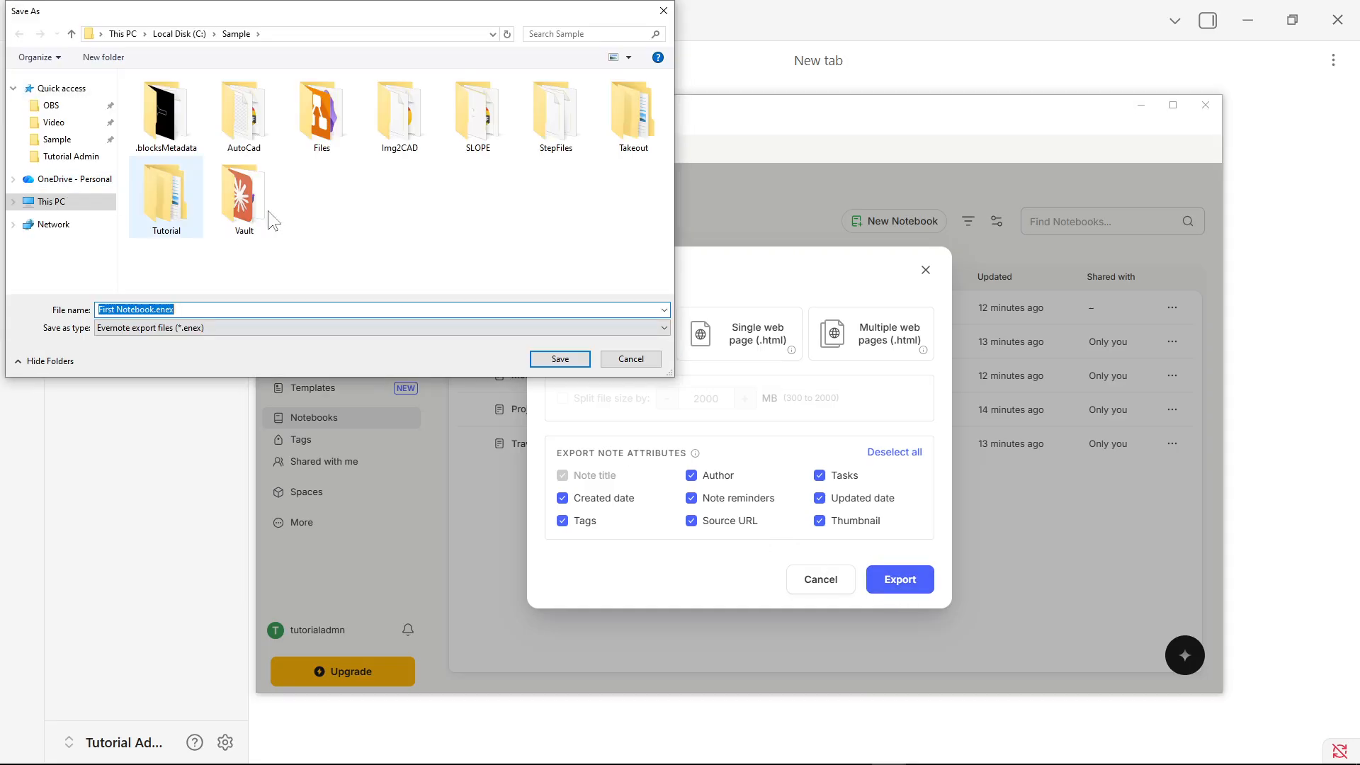
click(63, 143)
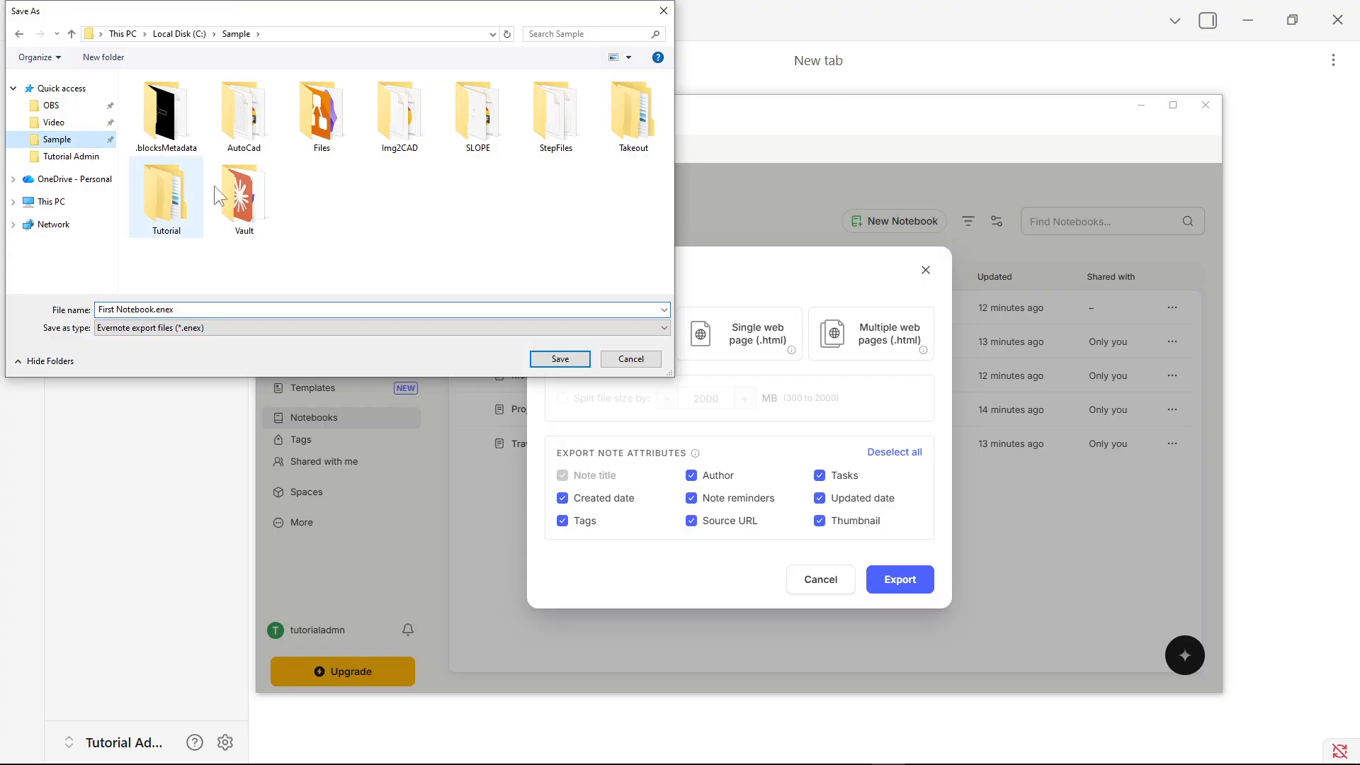
click(155, 309)
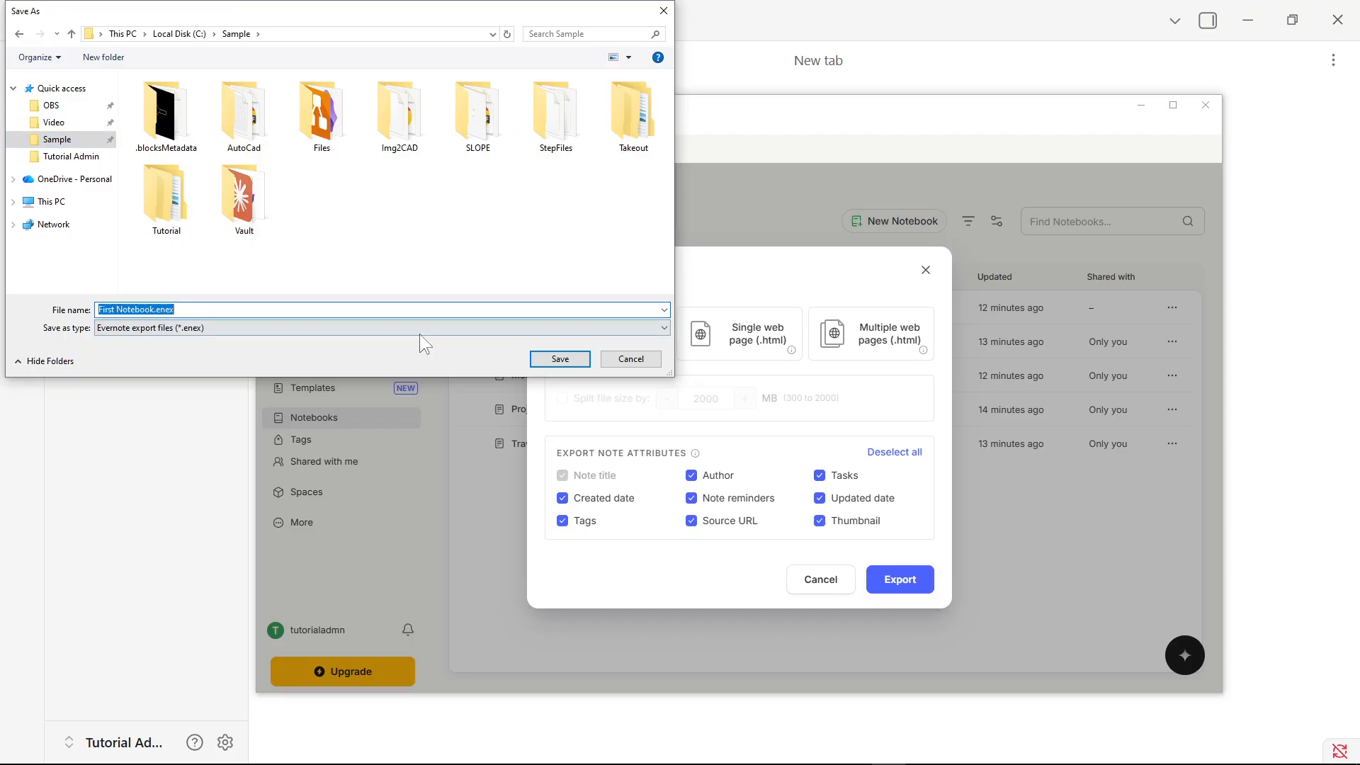
click(556, 358)
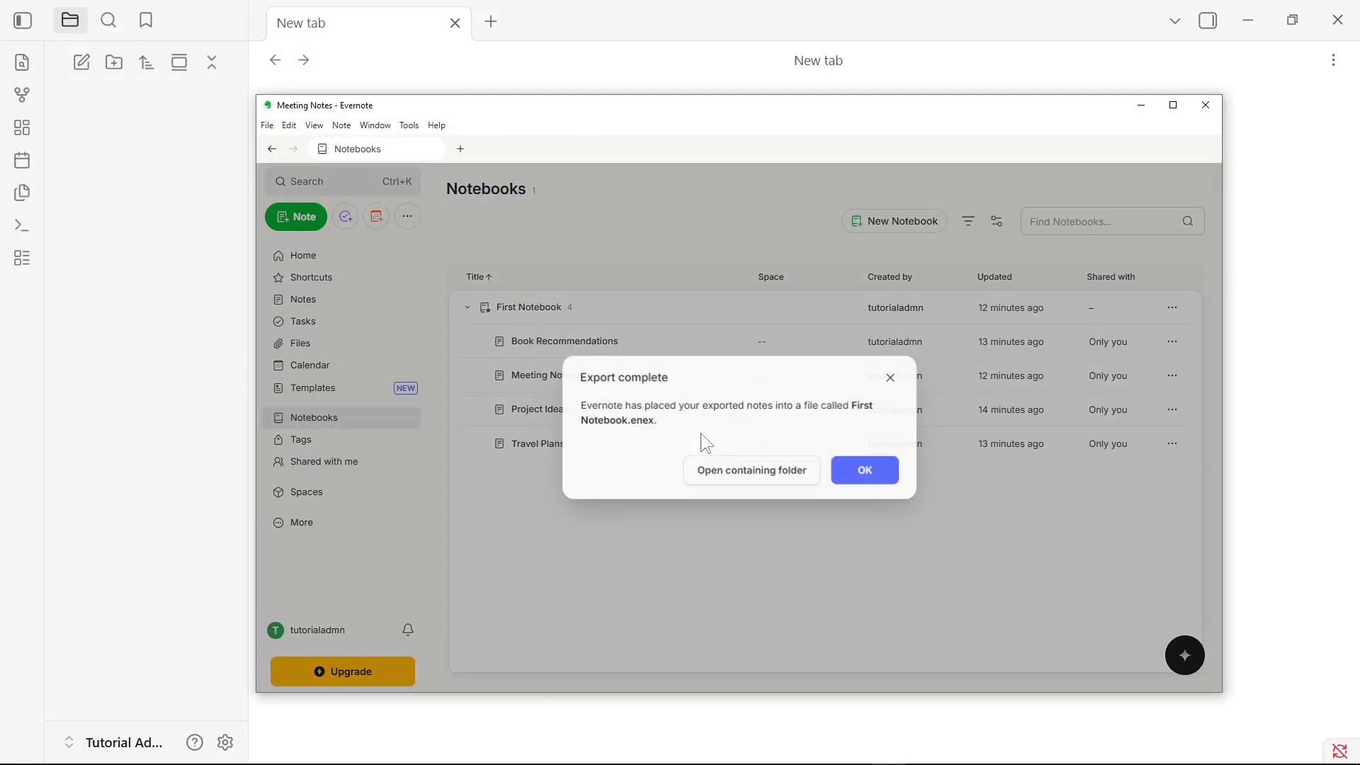
click(861, 477)
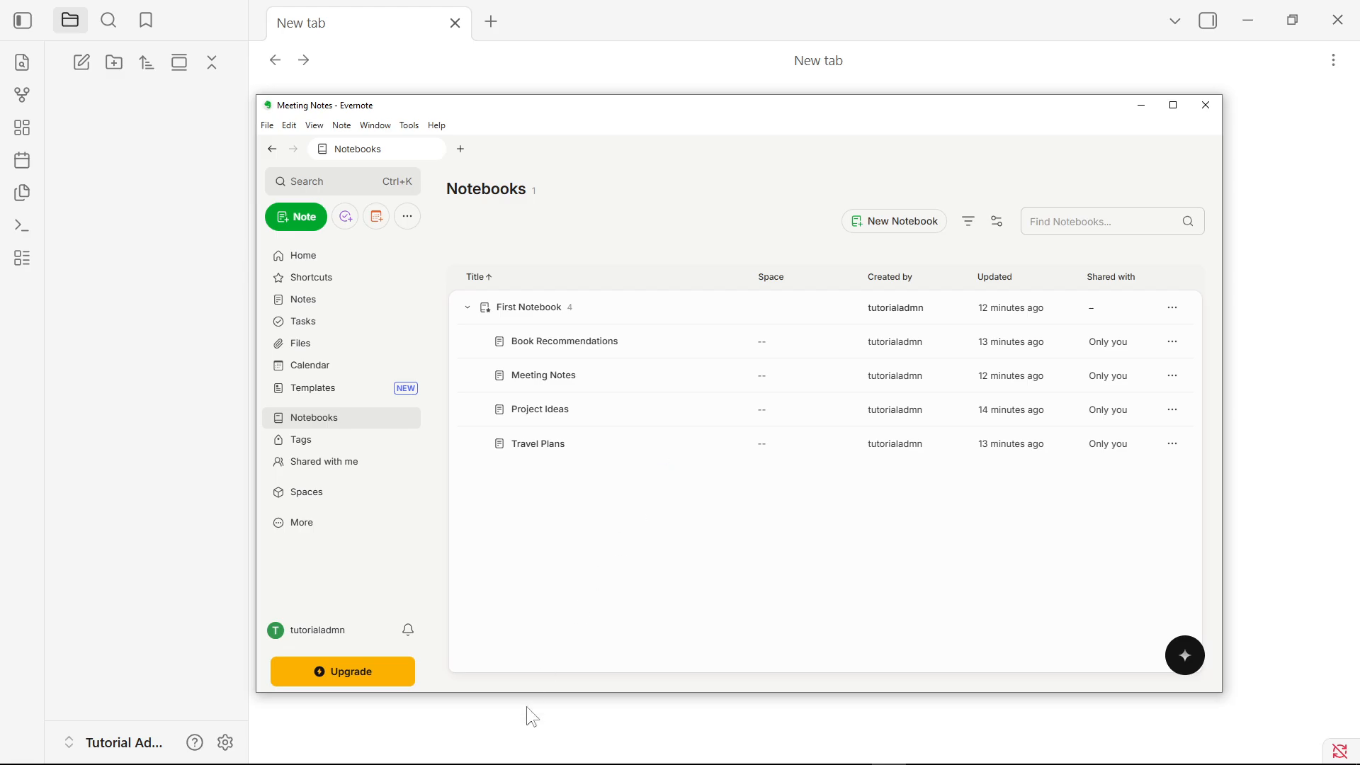
click(478, 755)
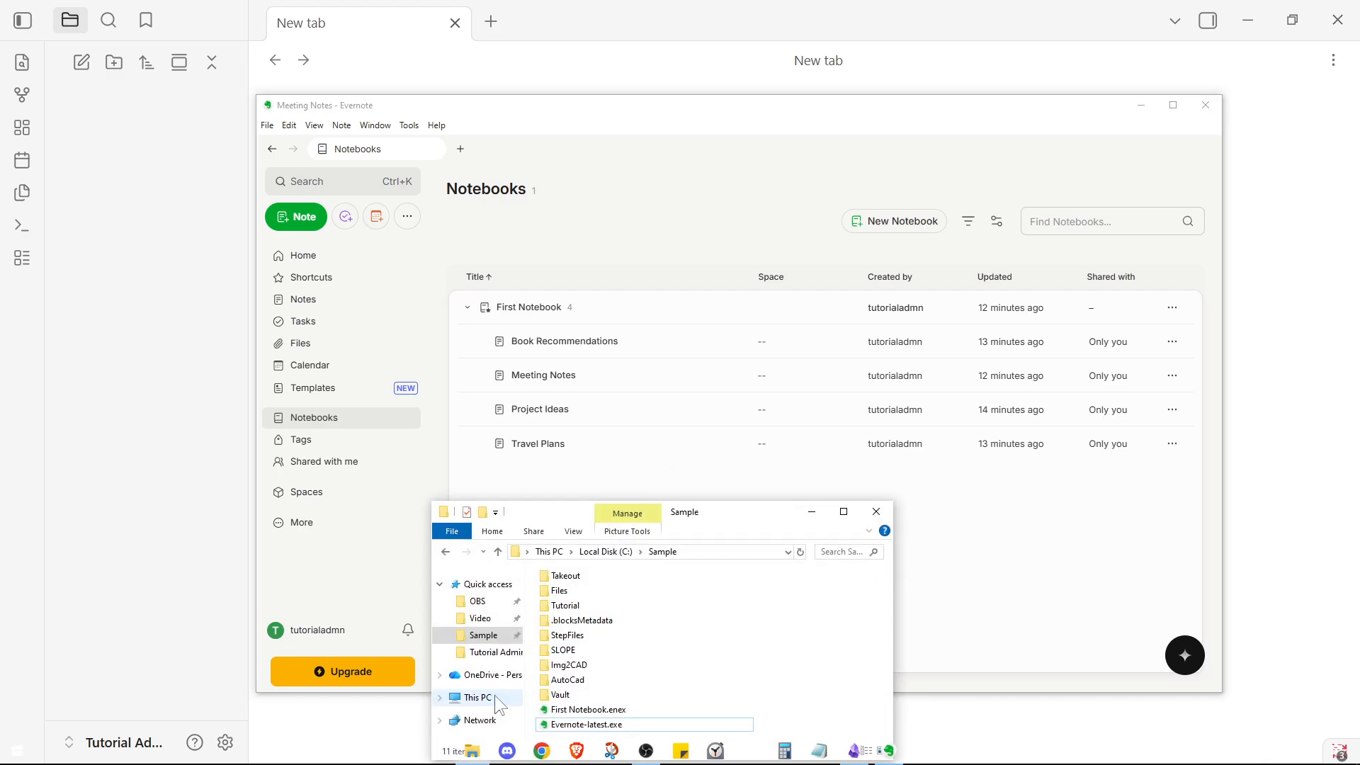
Switch to Obsidian, search the community plugins for "importer" and open the details of the Importer plugin by Obsidian
click(179, 522)
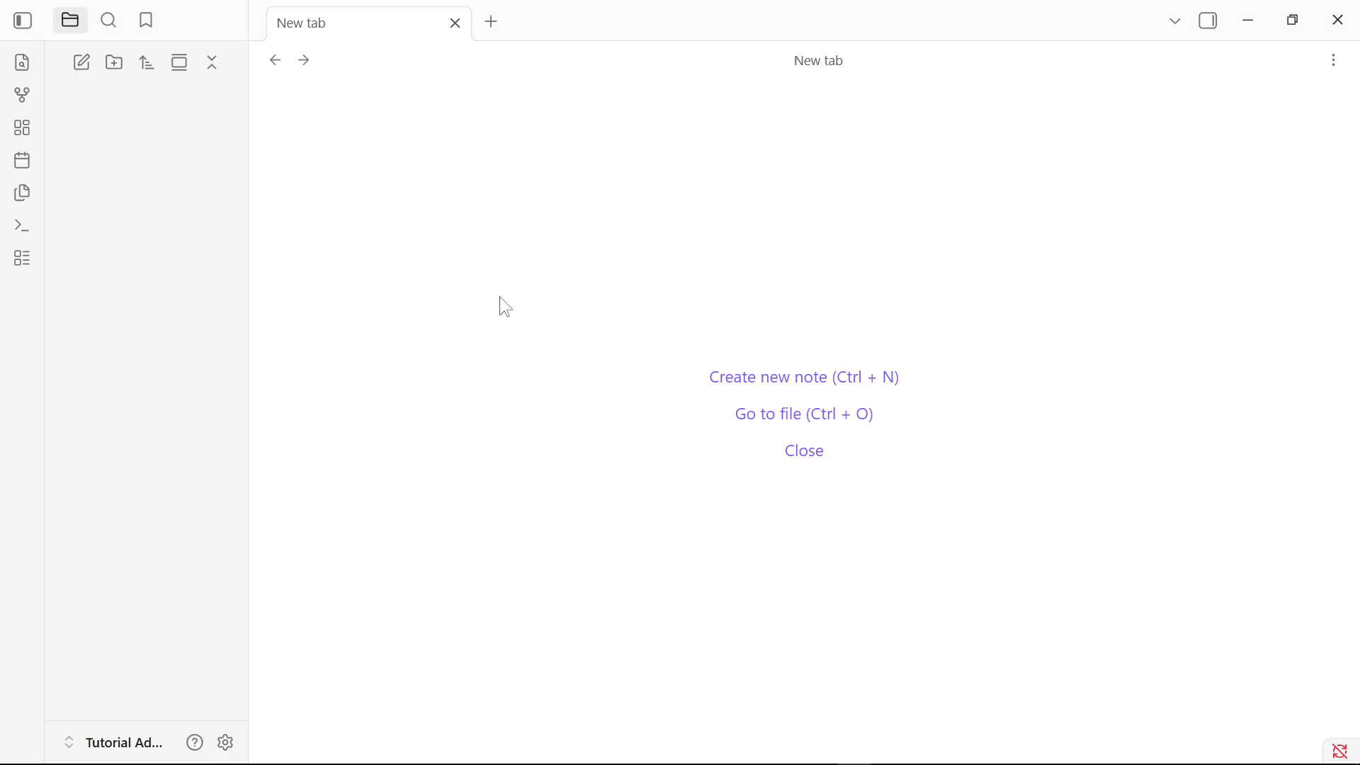
click(226, 743)
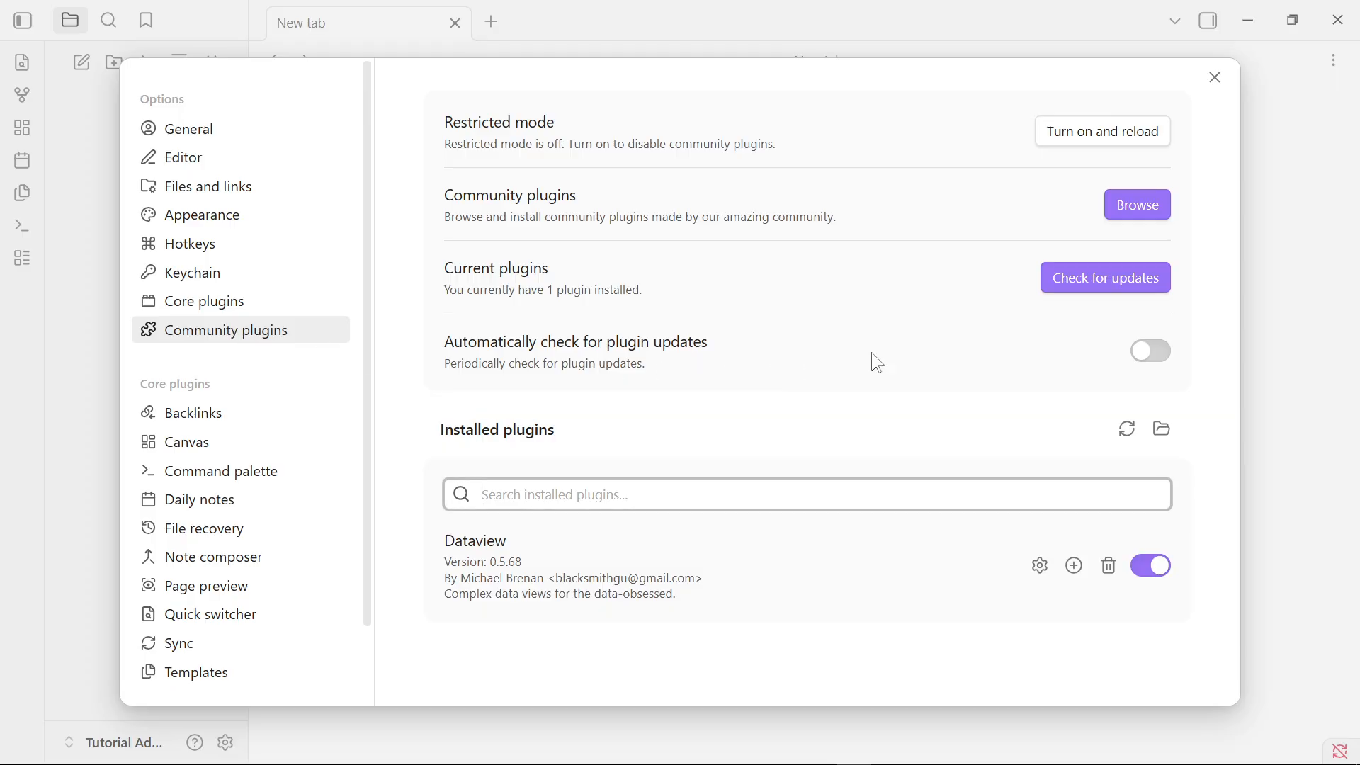
click(1140, 207)
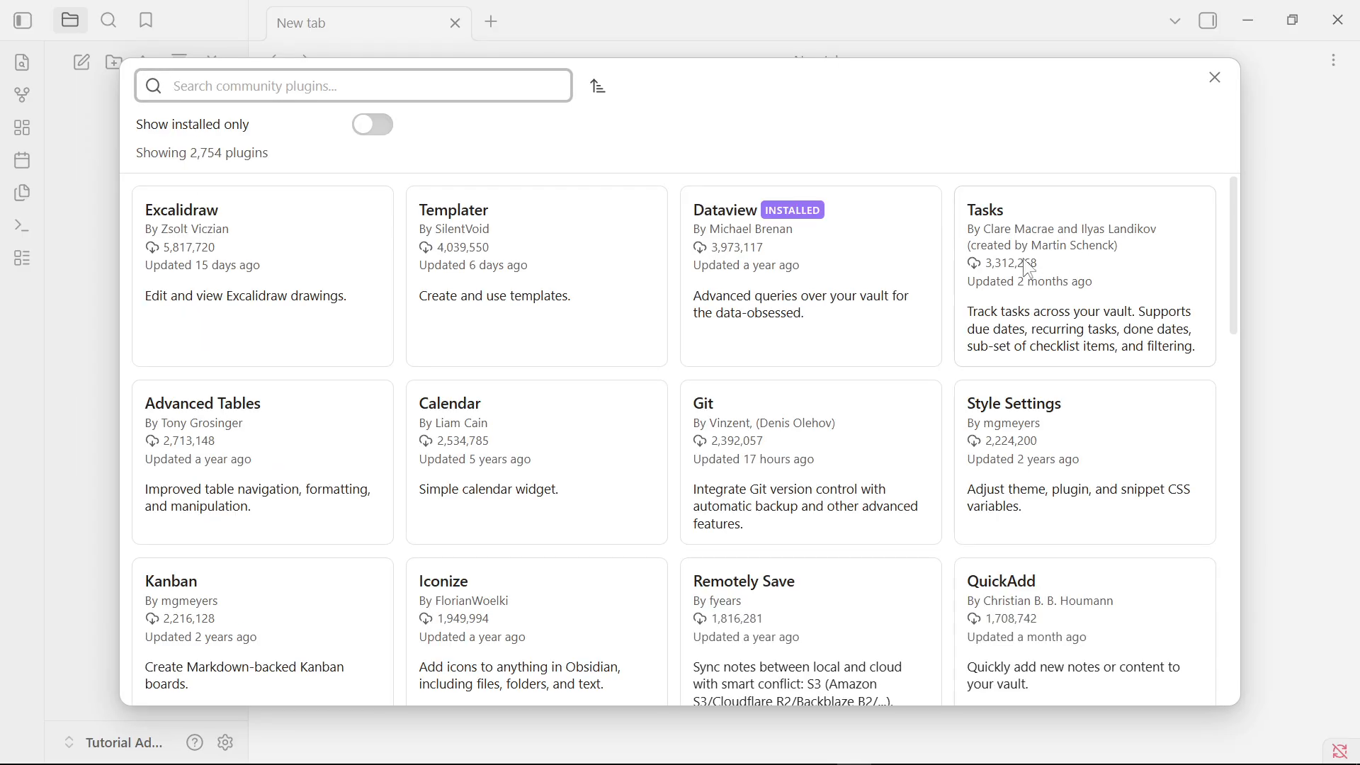
text(importer)
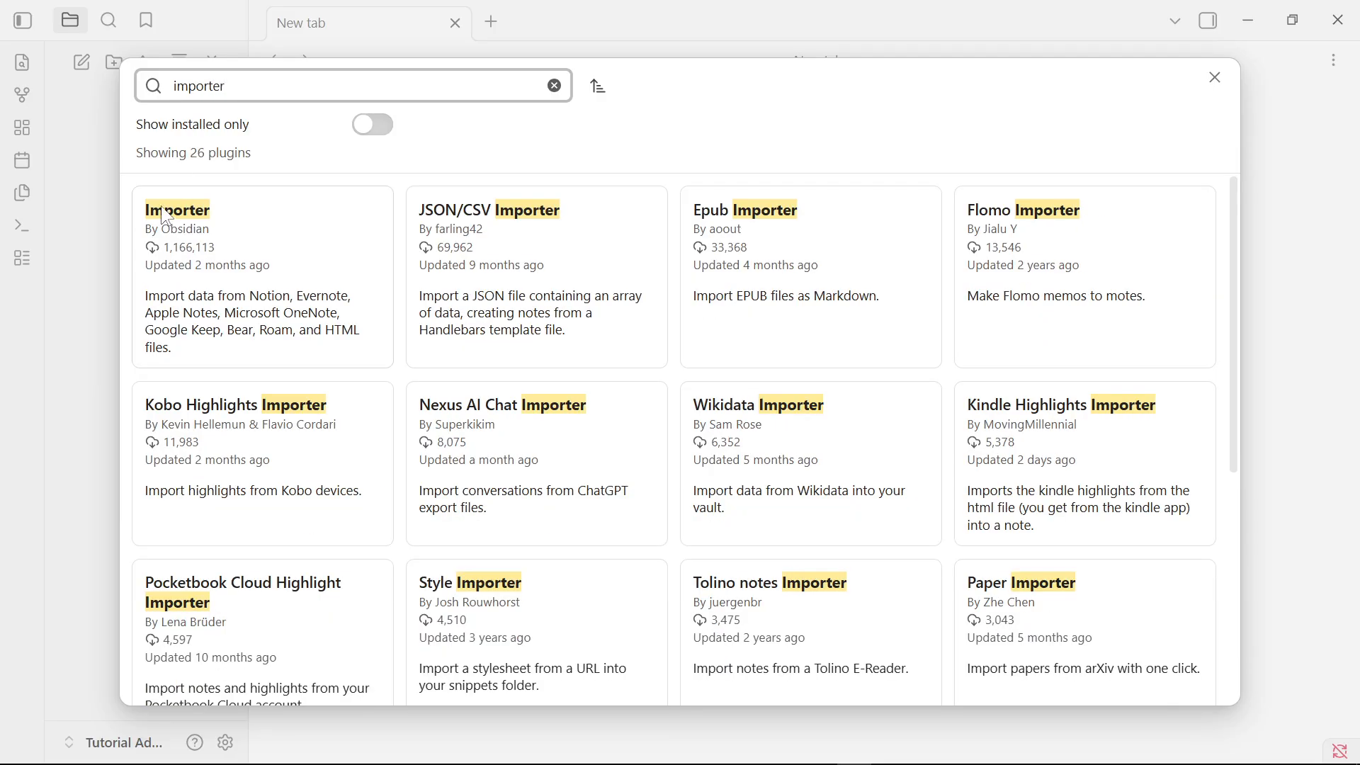
click(214, 211)
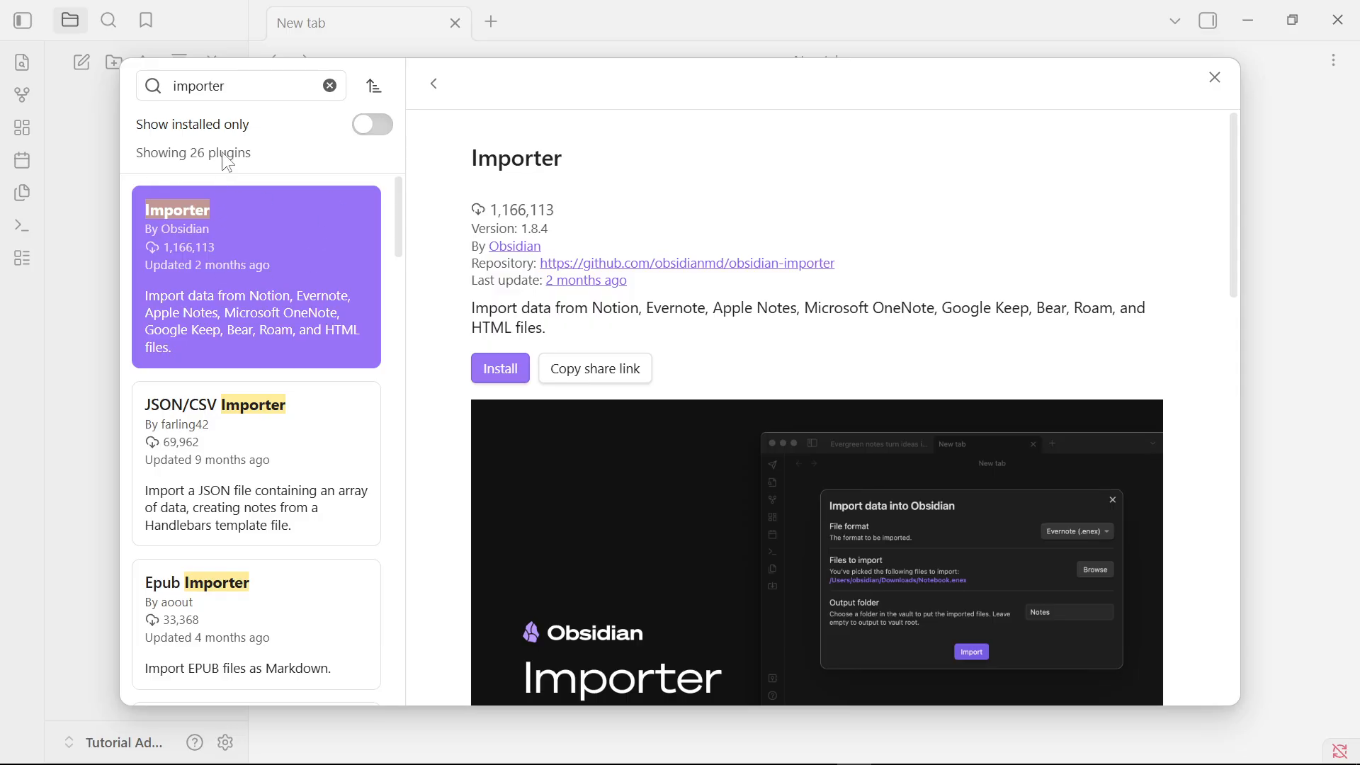
drag(254, 89, 162, 99)
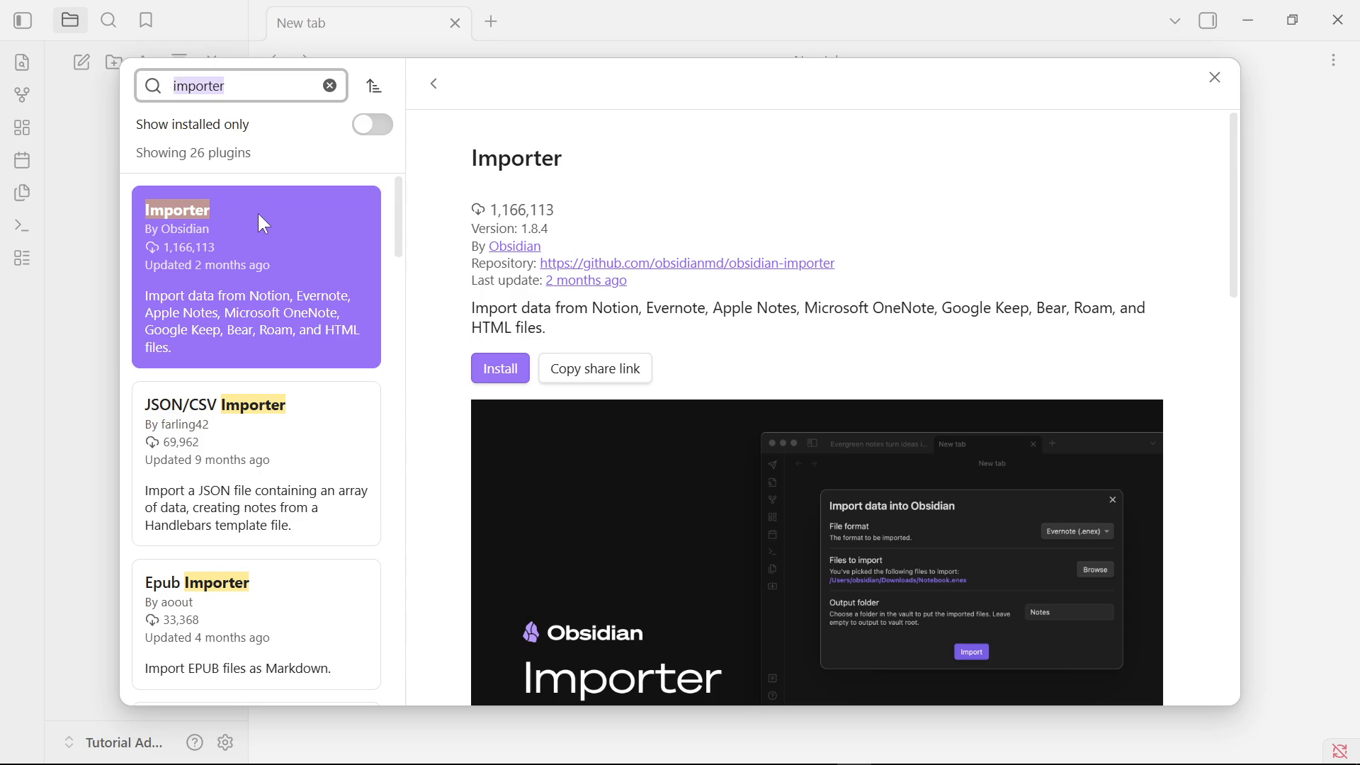
click(303, 188)
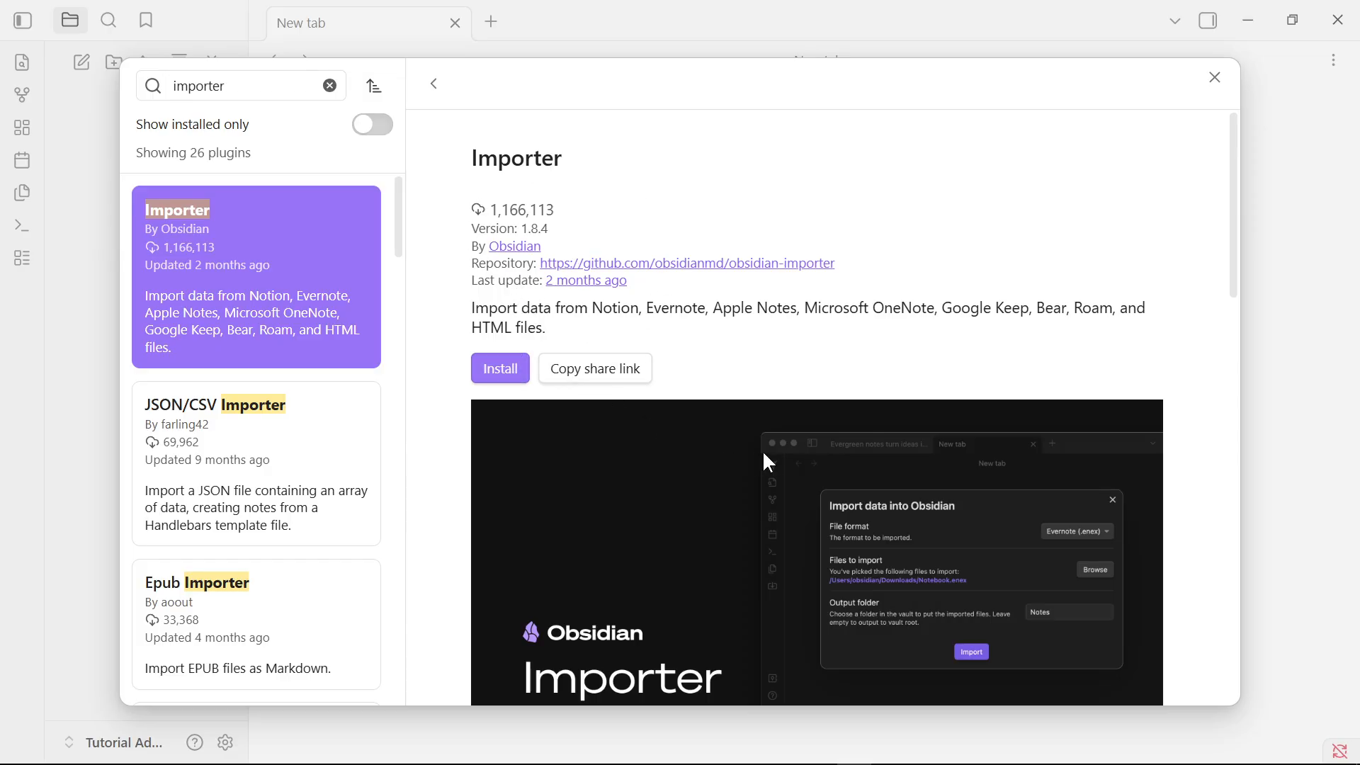
Install and enable the Importer plugin, and close the settings
scroll(764, 454, down, 5)
scroll(615, 396, up, 5)
click(507, 365)
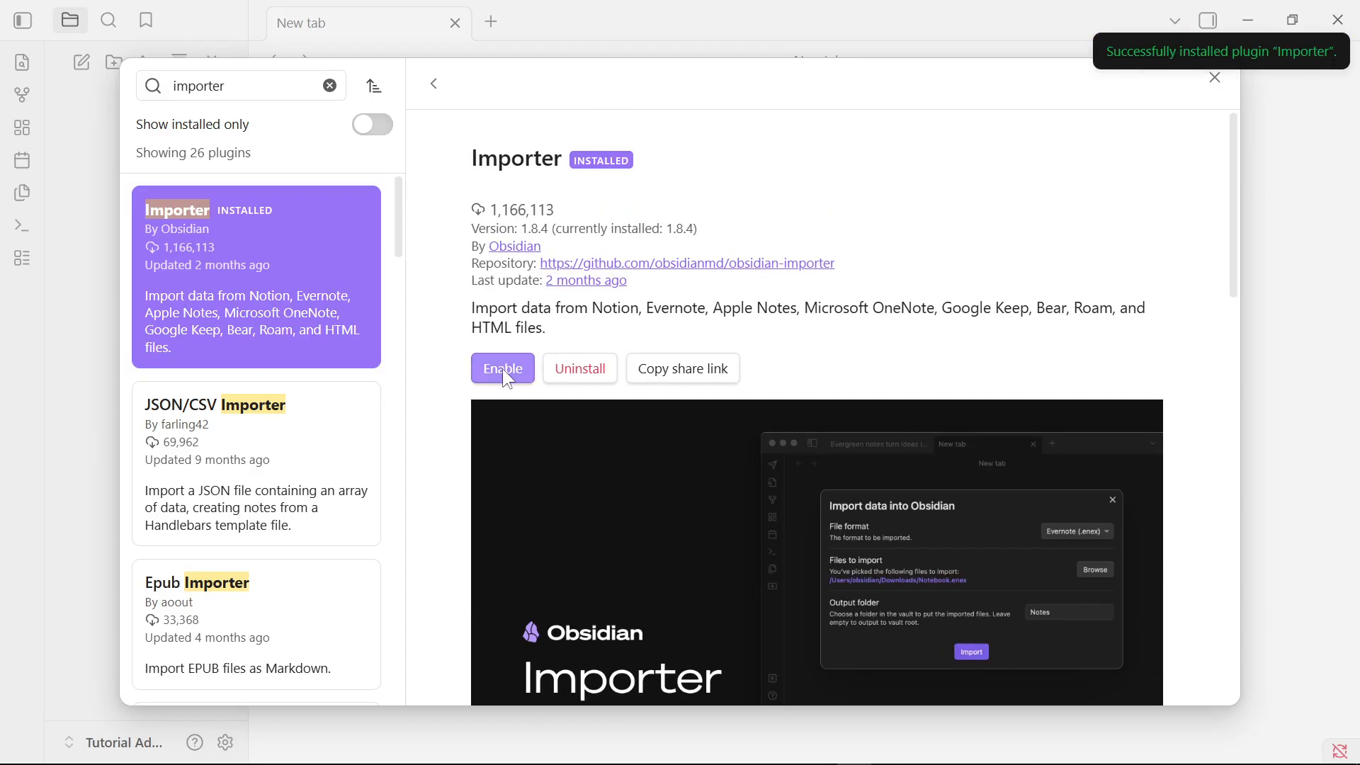
click(505, 370)
click(1216, 78)
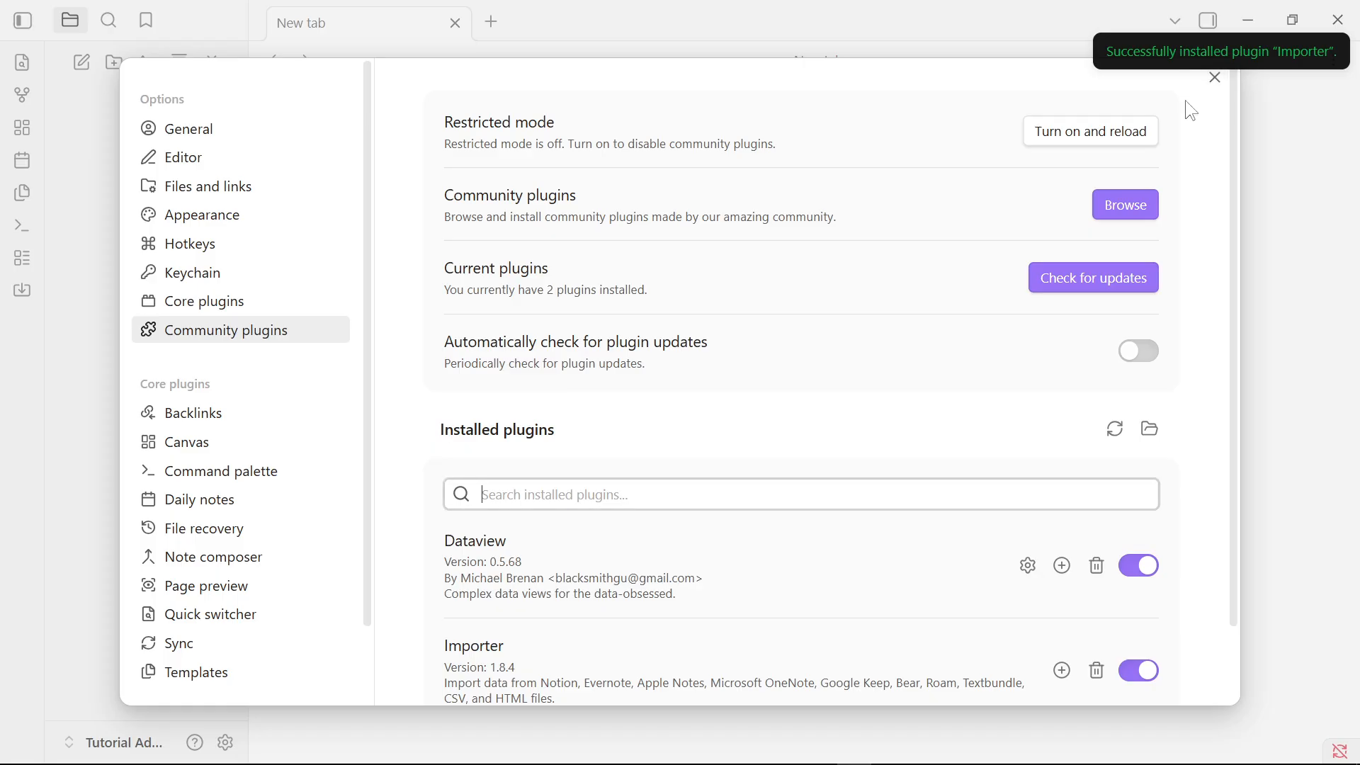
click(1211, 82)
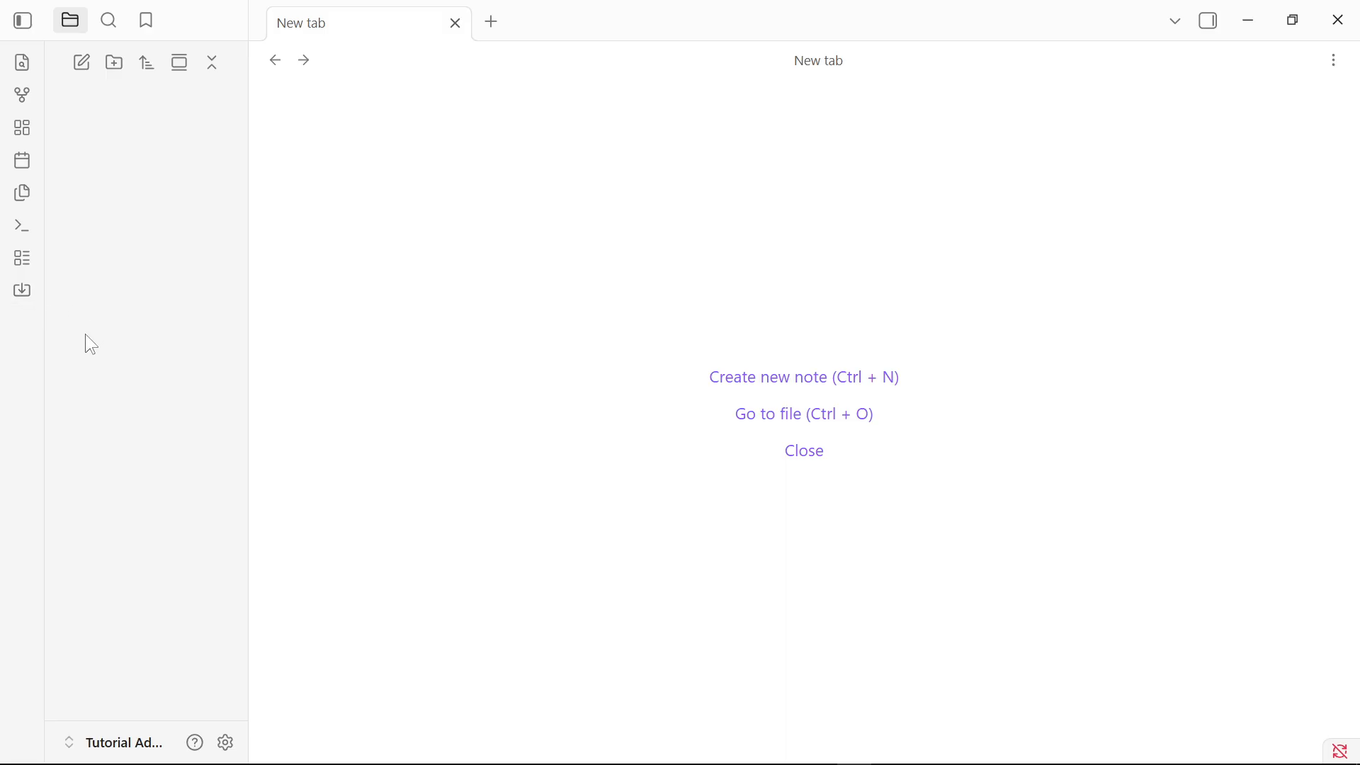
Run the "Importer: Open importer" command and set the import file format to Evernote (.enex)
click(22, 292)
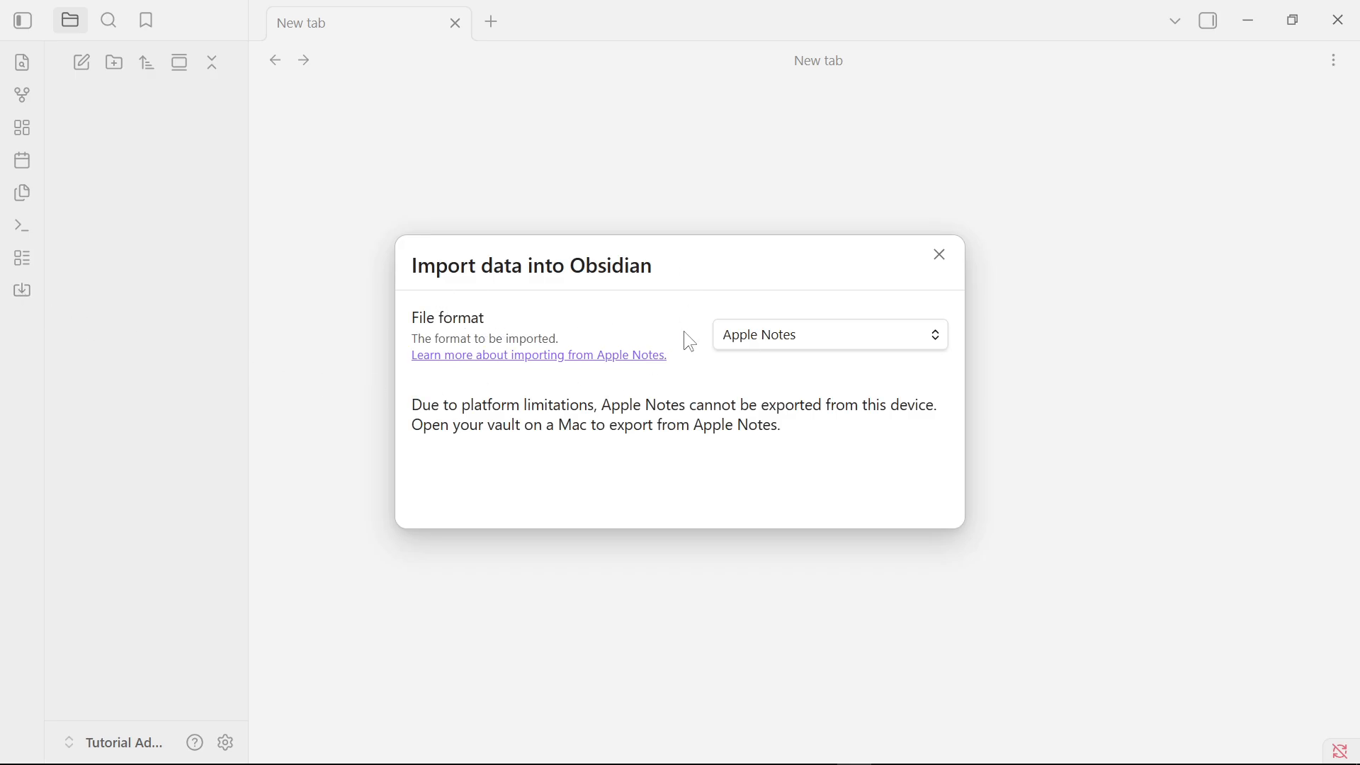
click(937, 257)
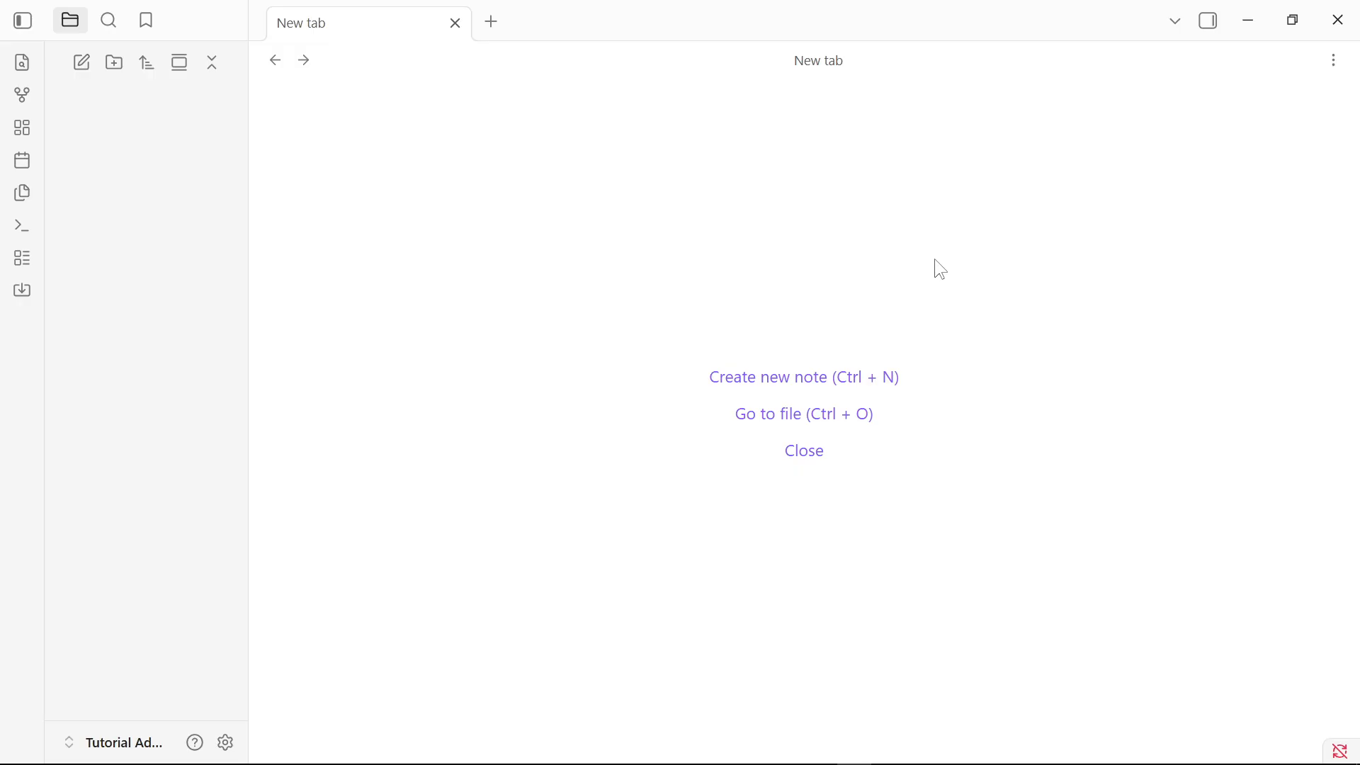
key(ctrl+p)
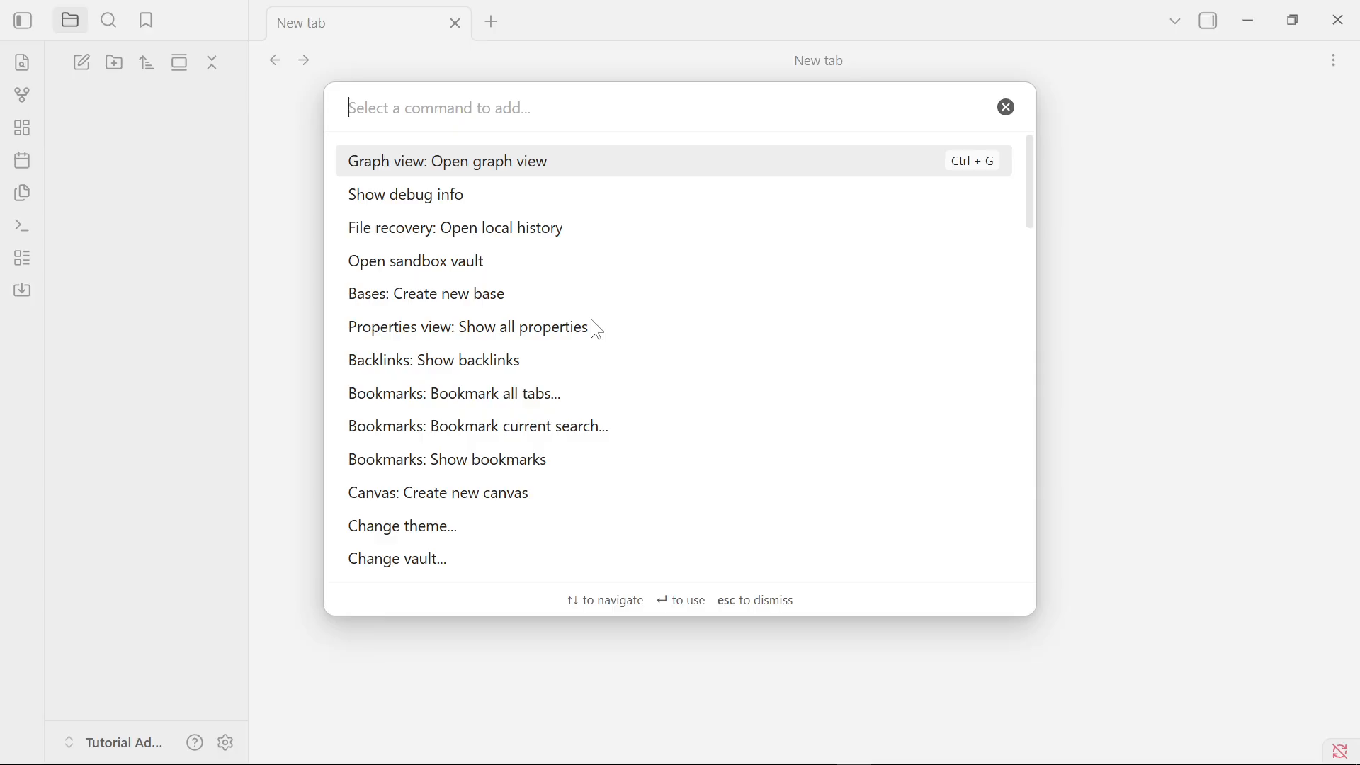
text(imp)
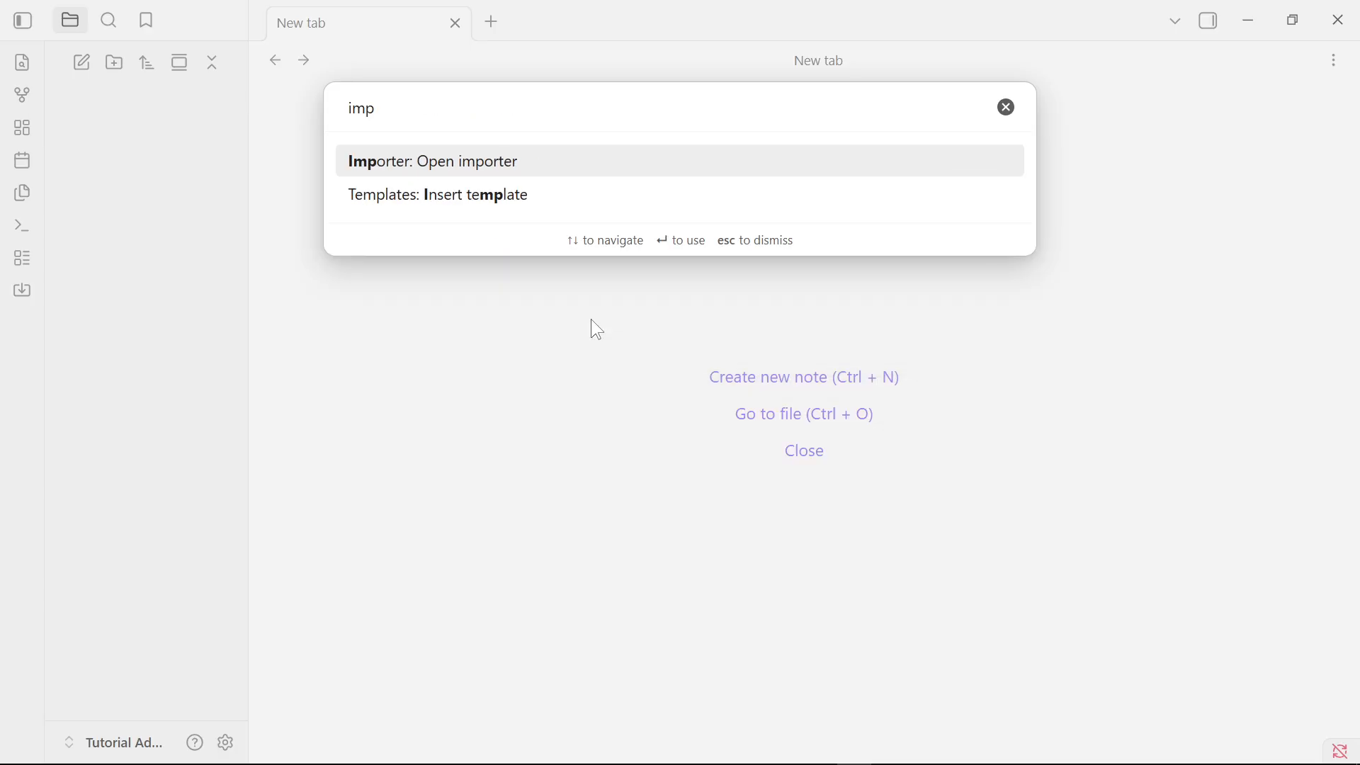
click(436, 170)
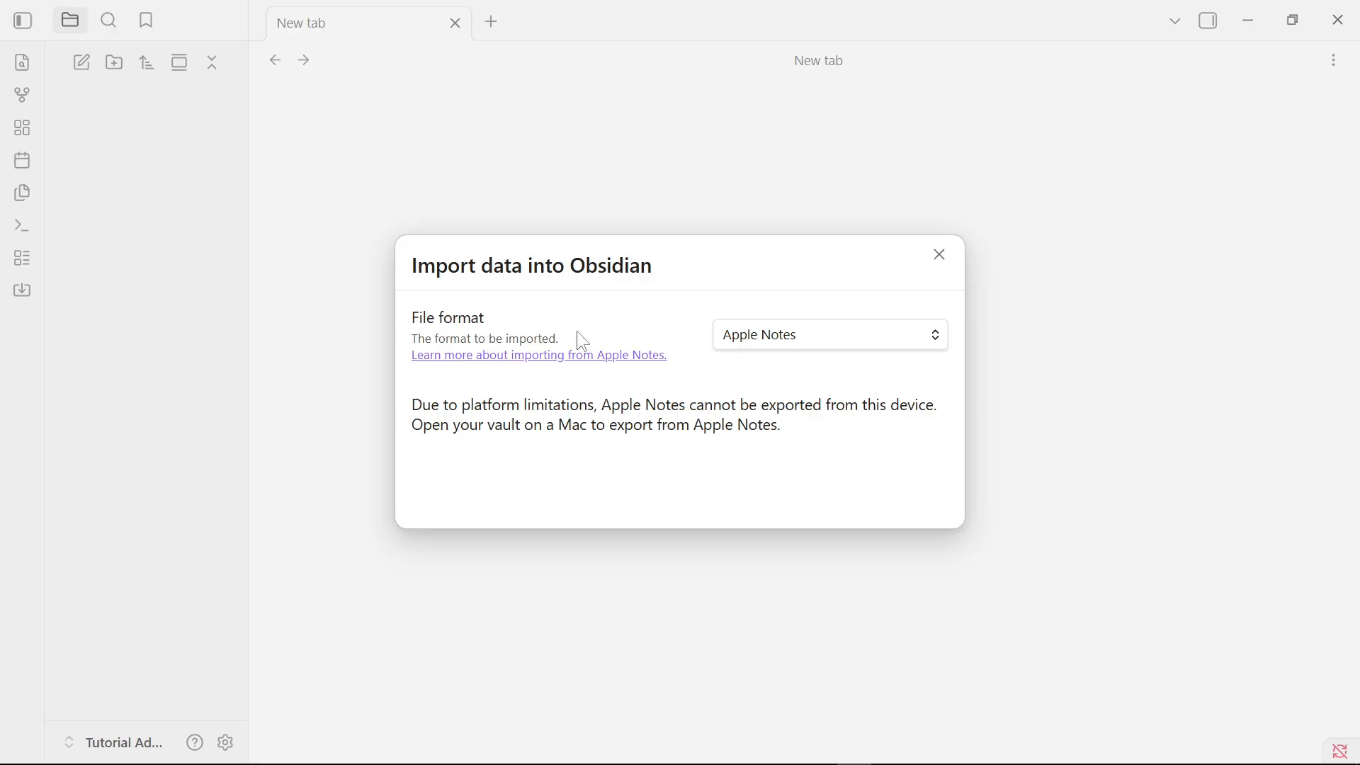
click(807, 345)
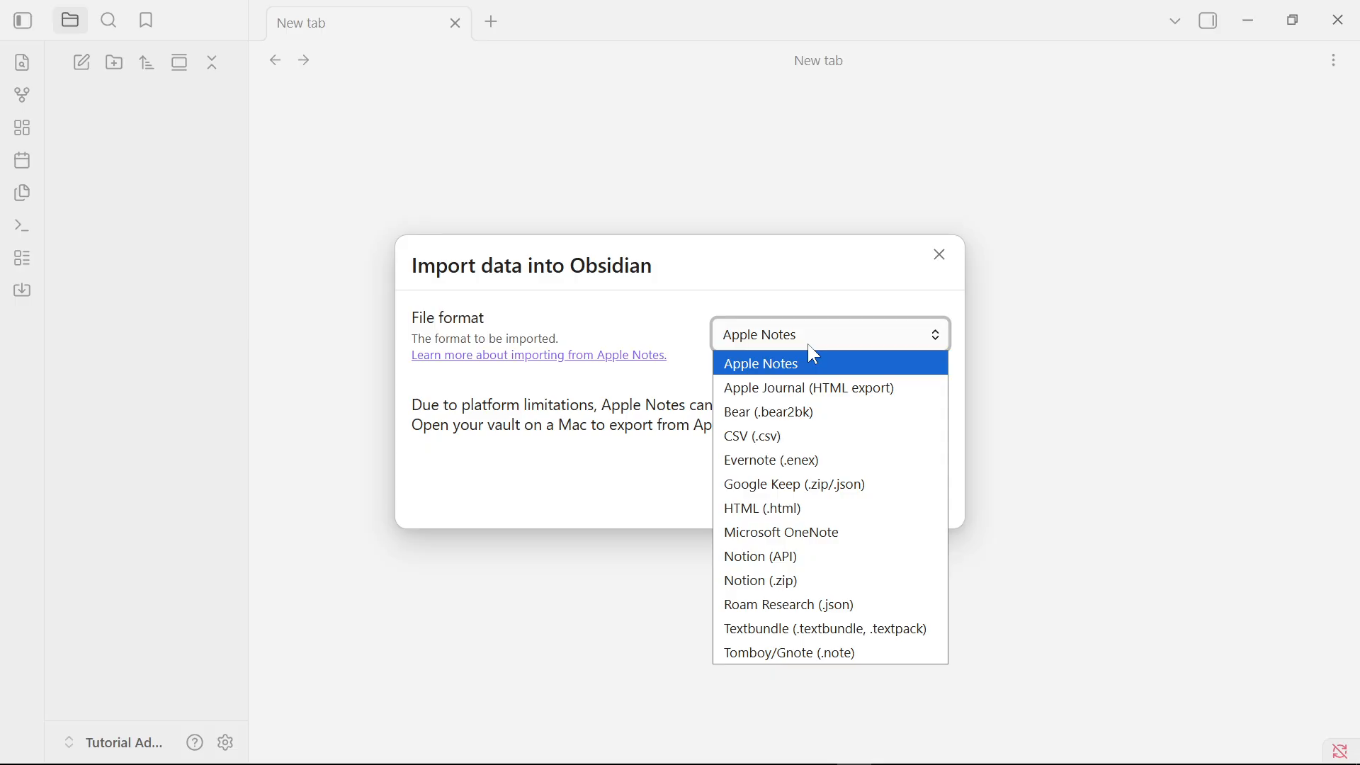
click(769, 471)
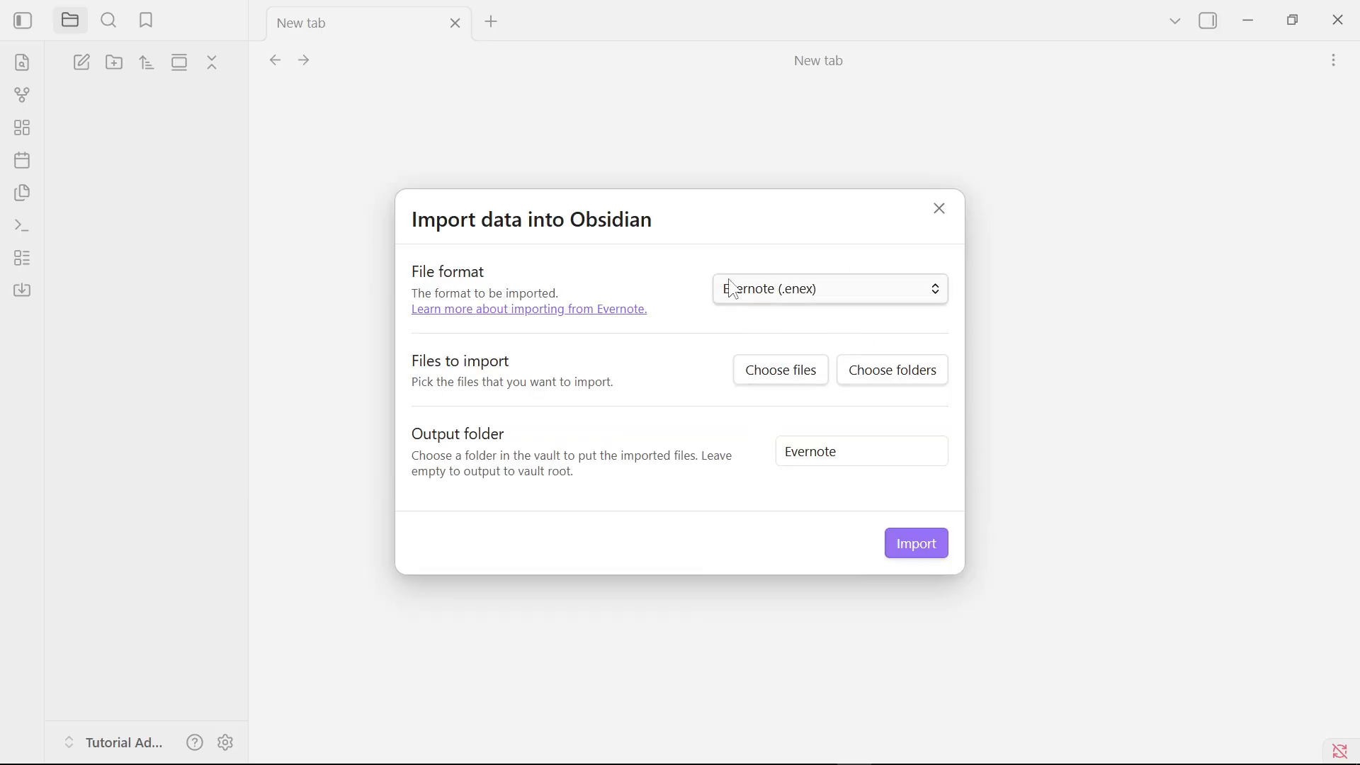
Import First Notebook.enex from the Sample folder into the vault's Evernote output folder
click(780, 386)
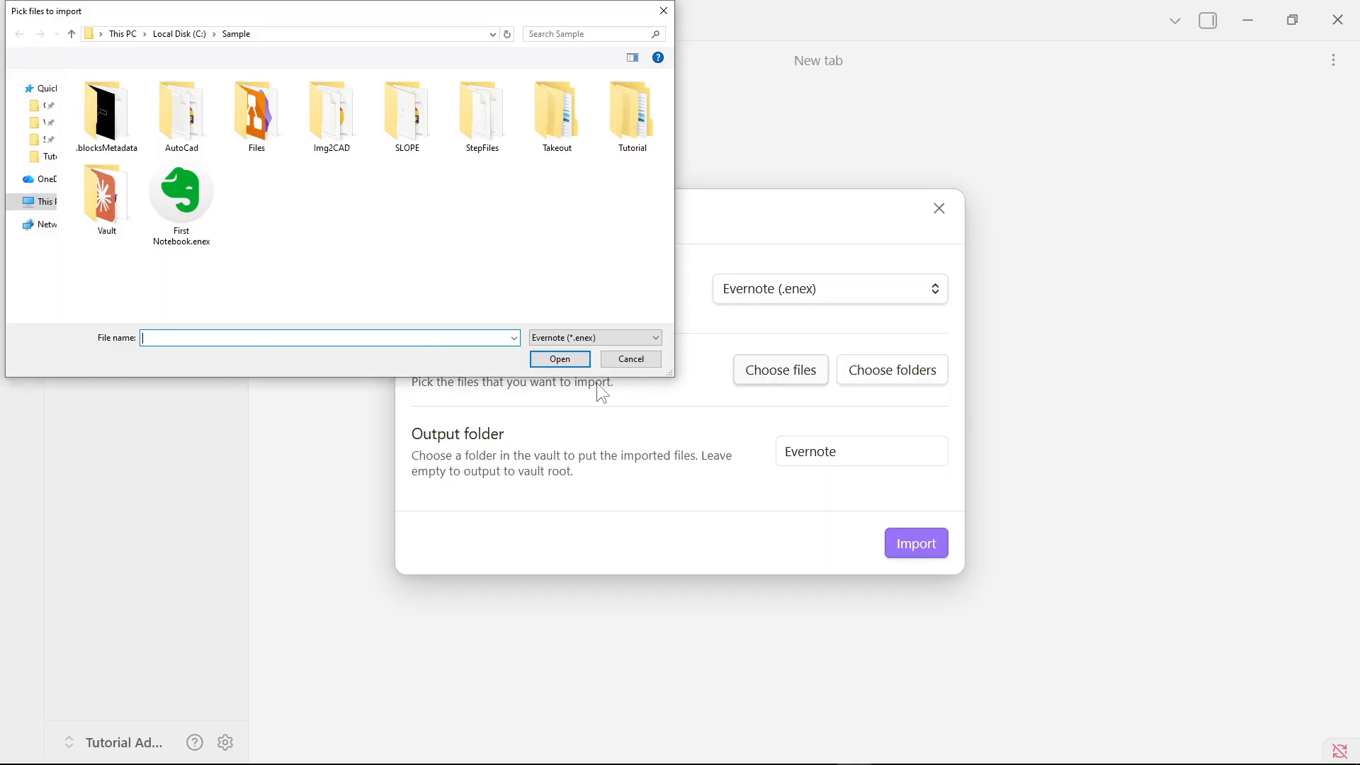
click(185, 232)
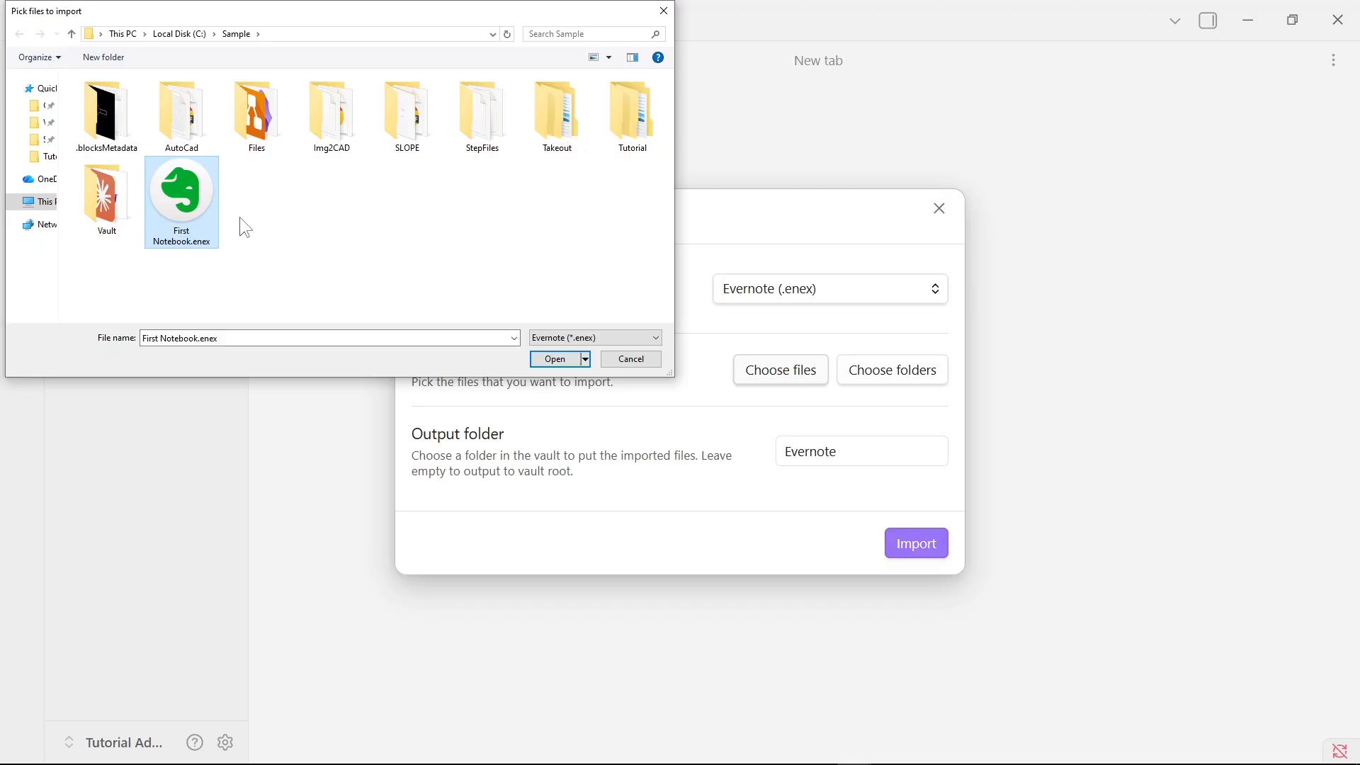
click(555, 360)
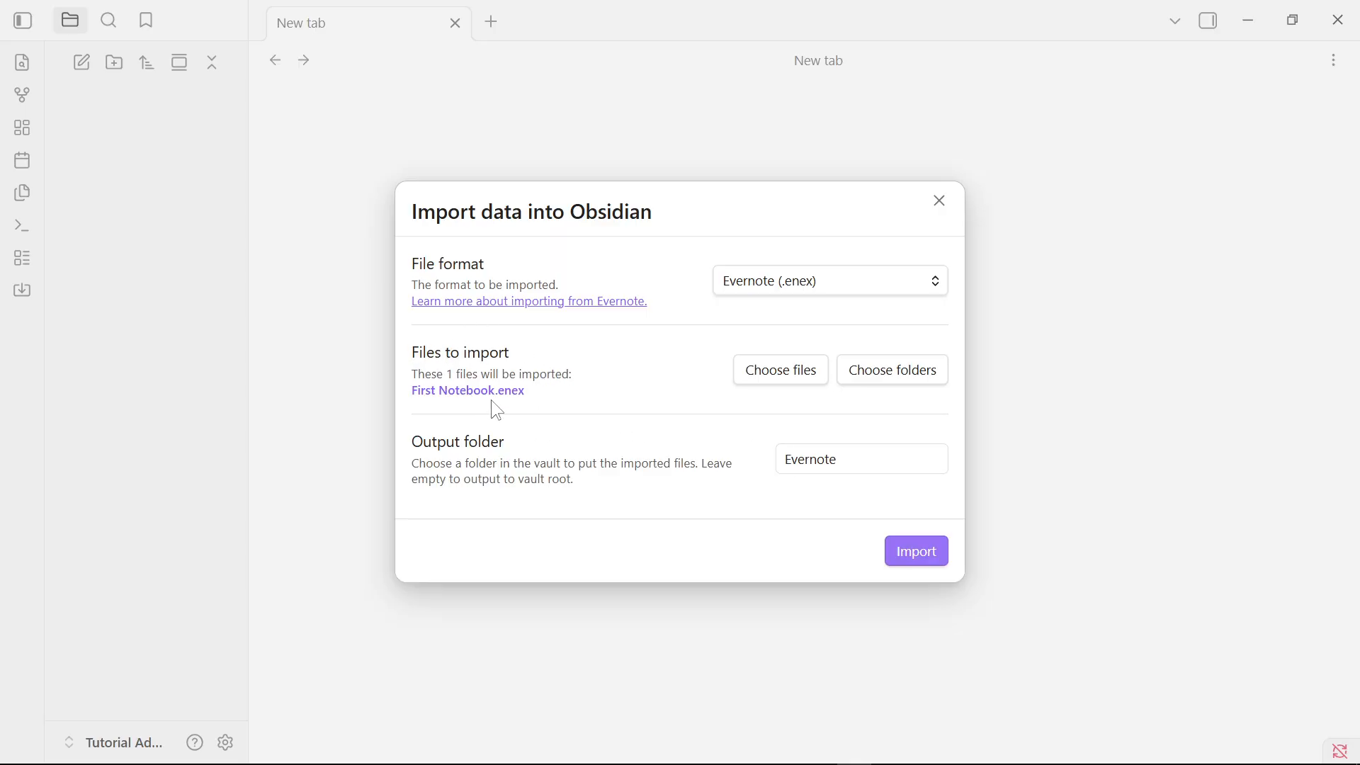
click(928, 558)
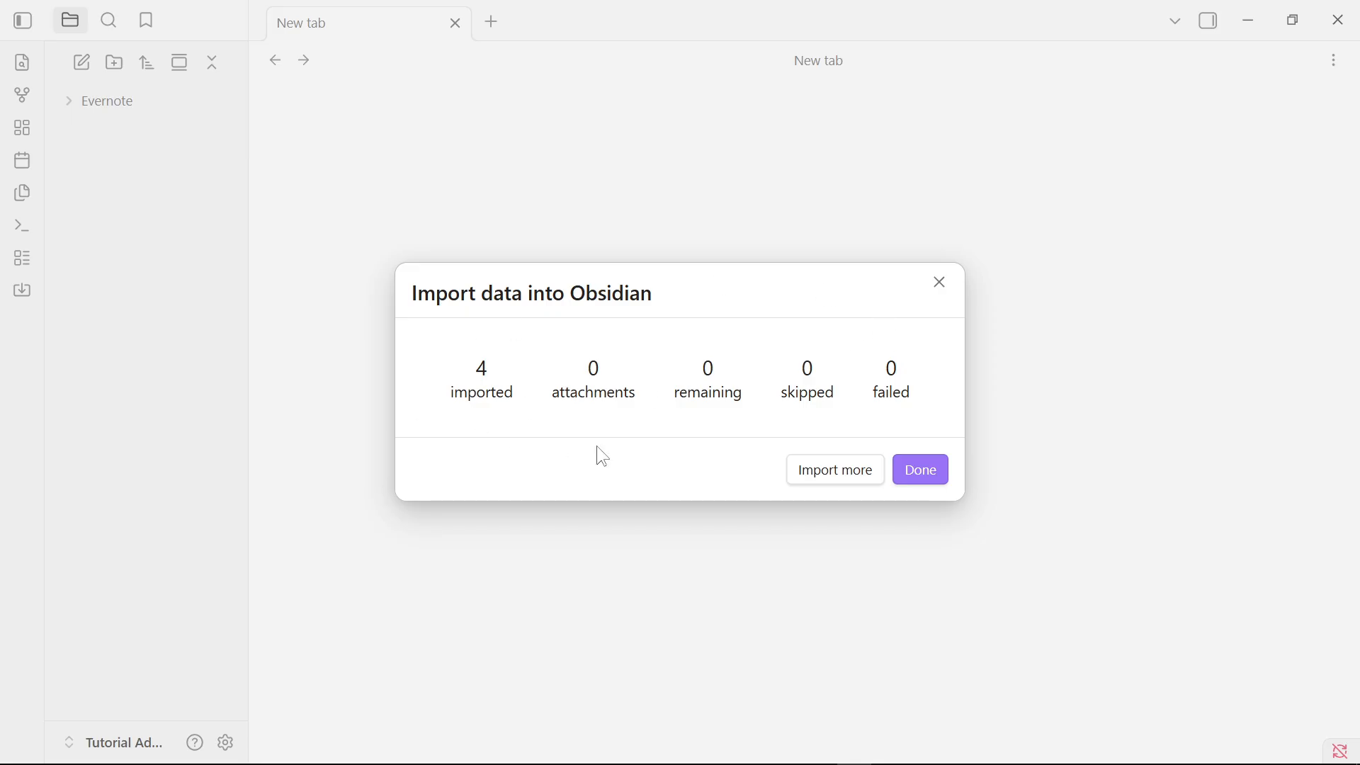
Close the finished import dialog and expand the Evernote folder and its First Notebook subfolder in the vault
click(921, 470)
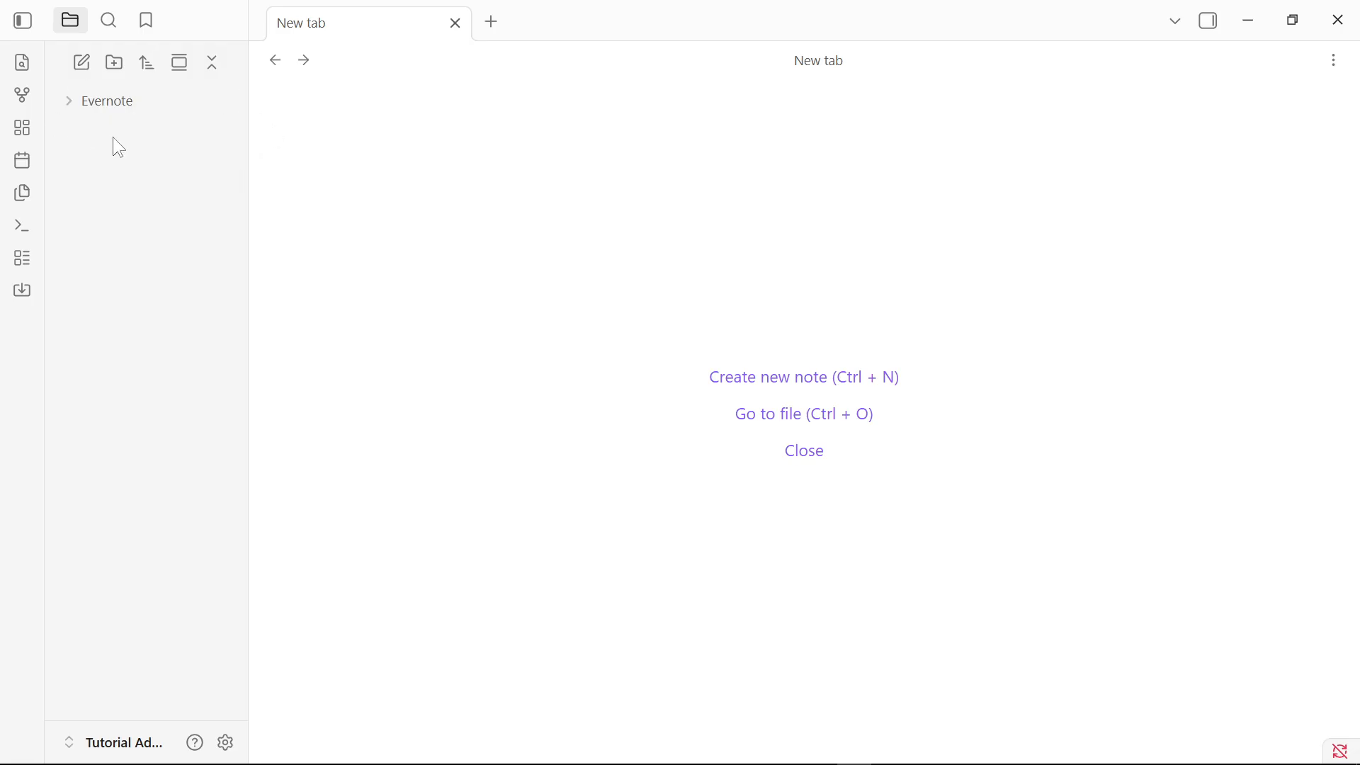
click(70, 106)
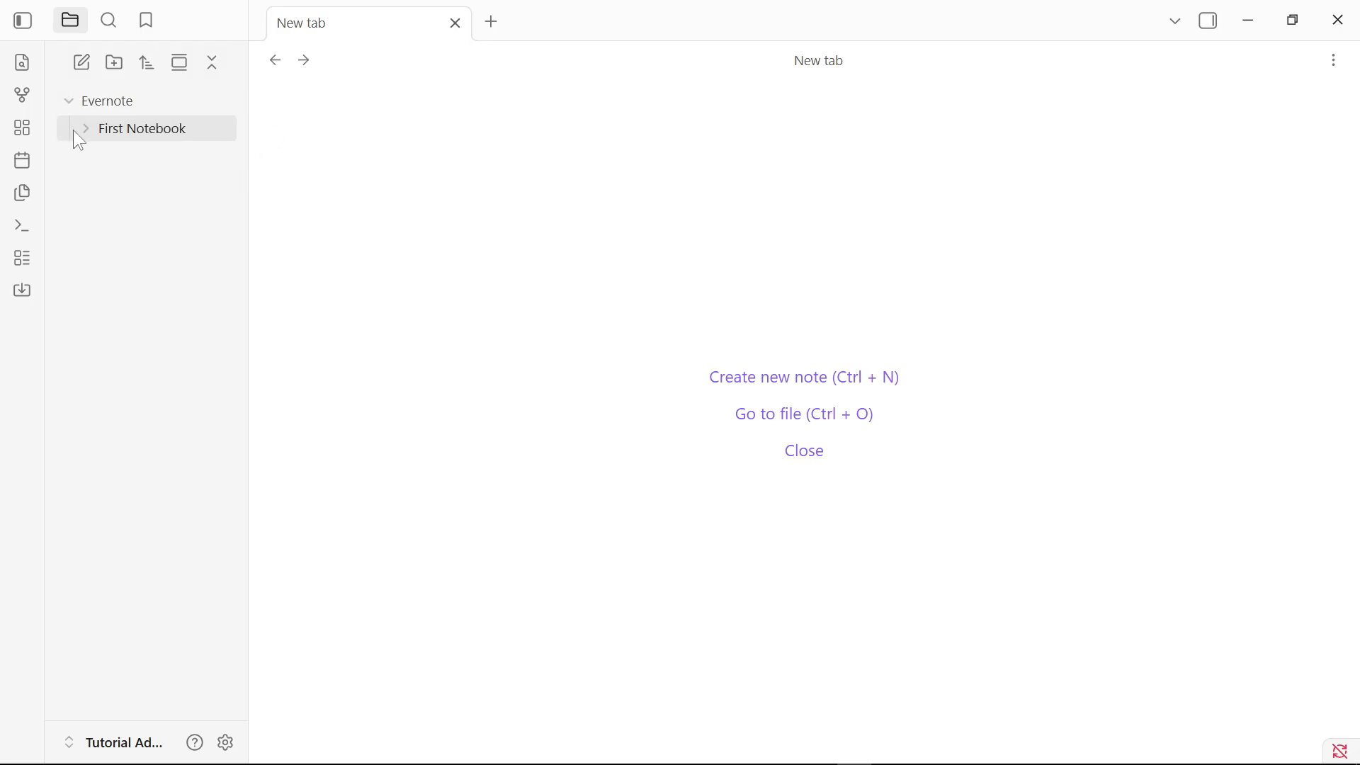
click(80, 130)
click(79, 130)
click(84, 130)
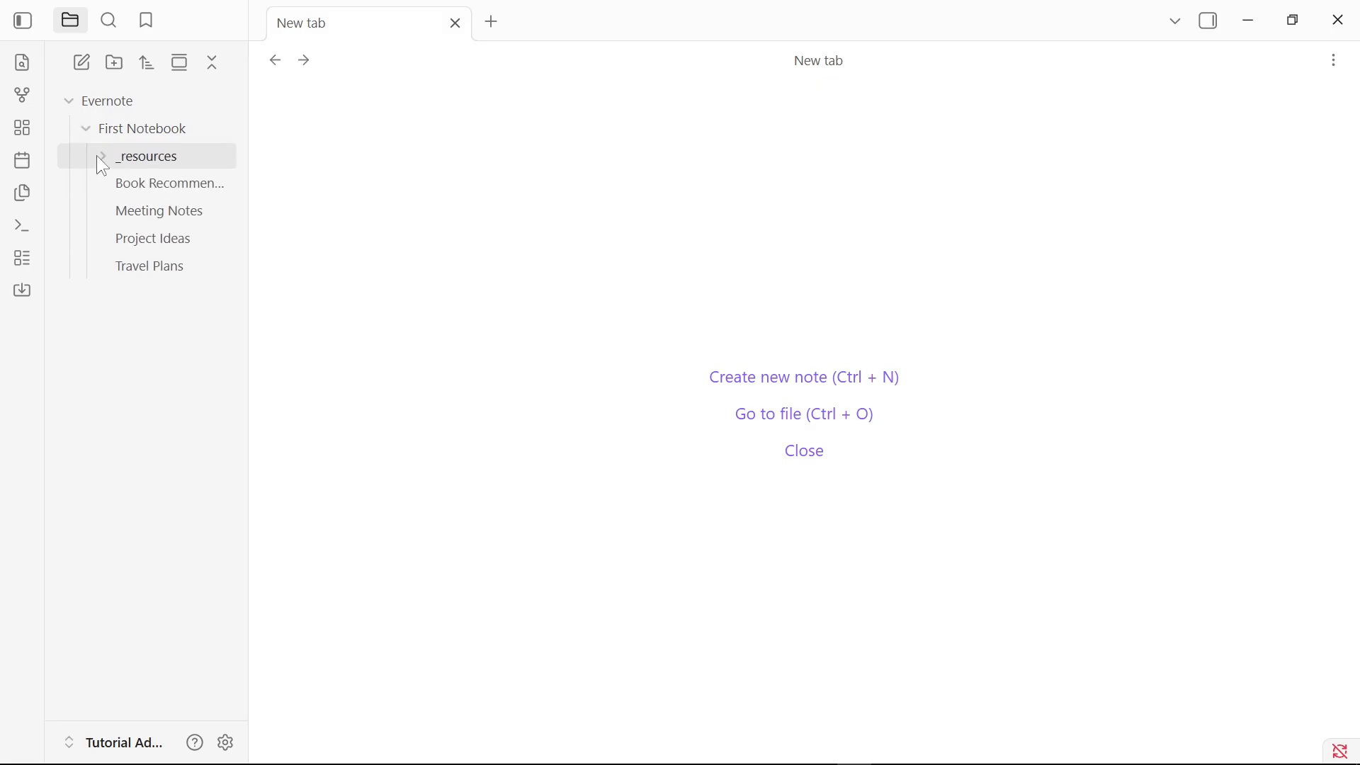
click(101, 157)
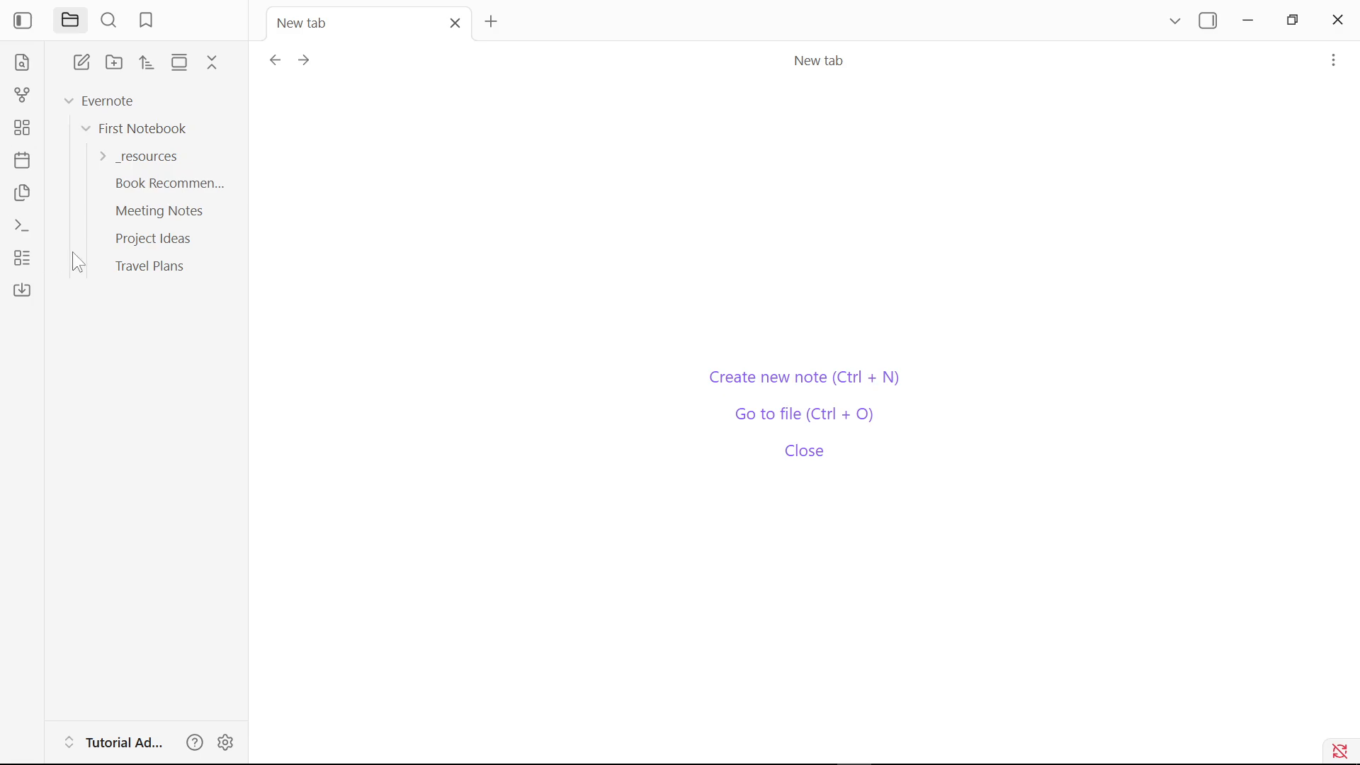
click(73, 106)
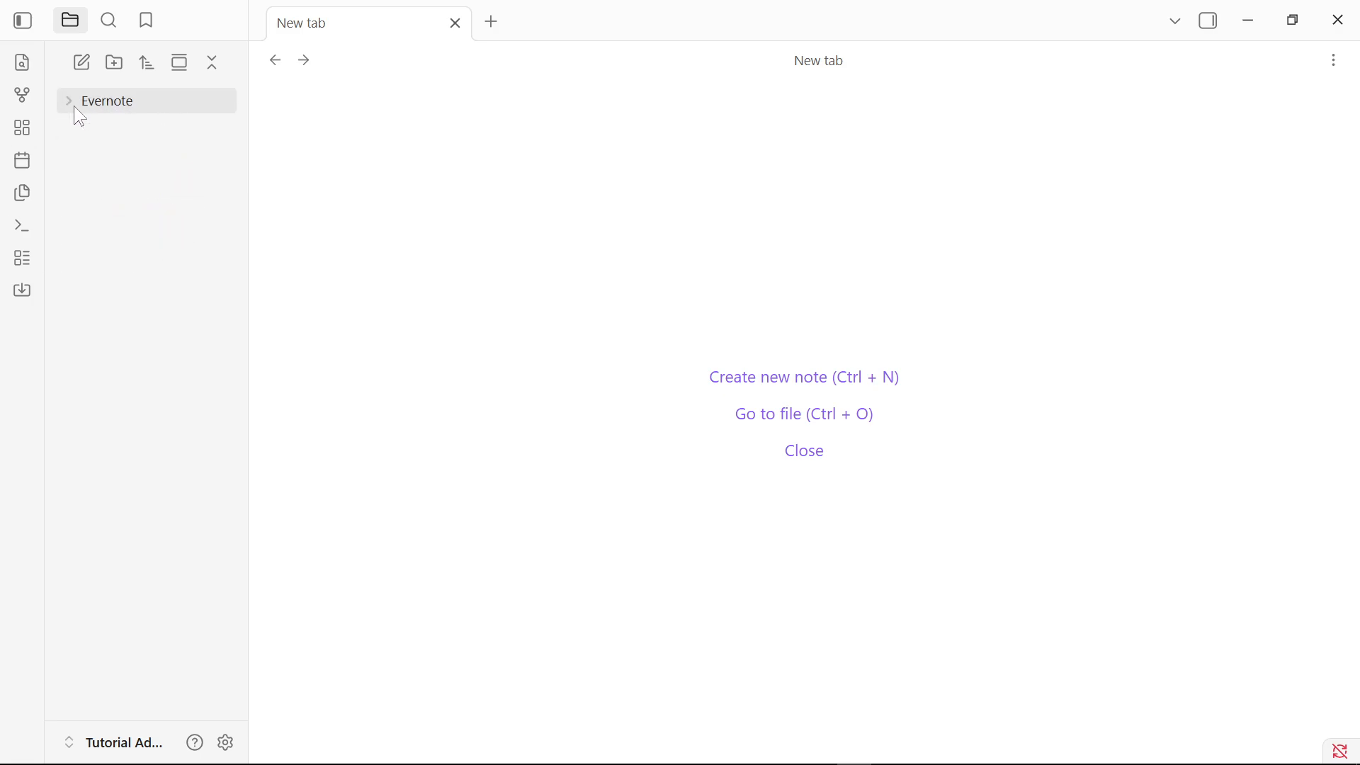
click(74, 105)
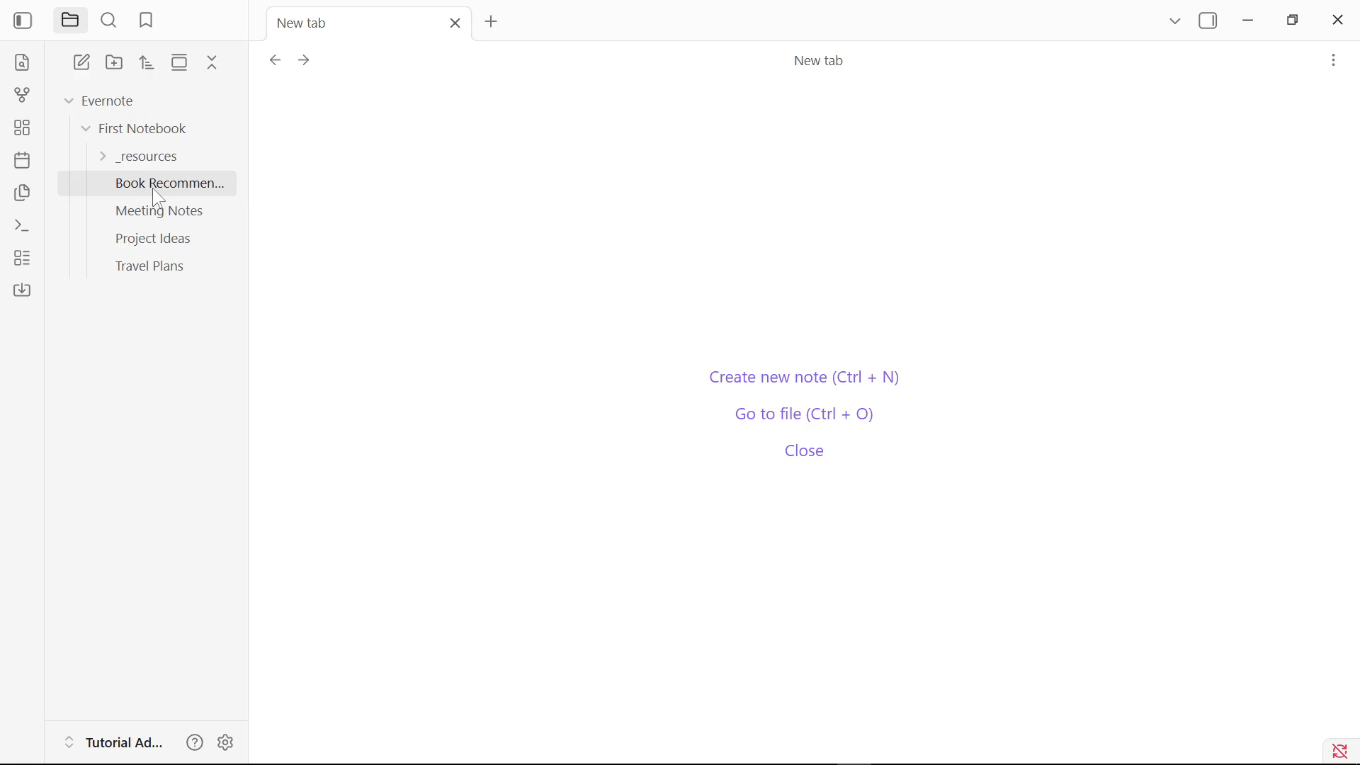
Look through the imported Book Recommendations, Project Ideas and Travel Plans notes, and compare them with the First Notebook list in Evernote
click(153, 190)
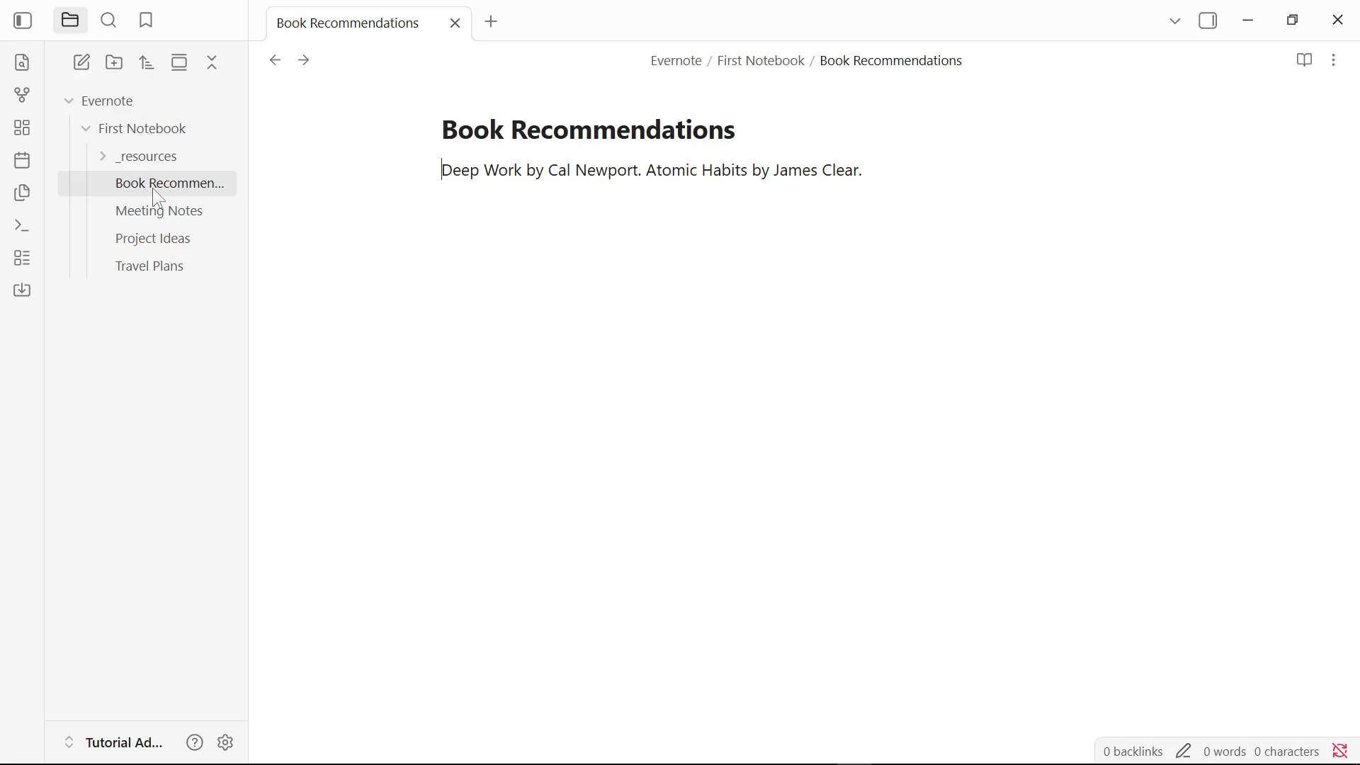
click(182, 243)
click(163, 271)
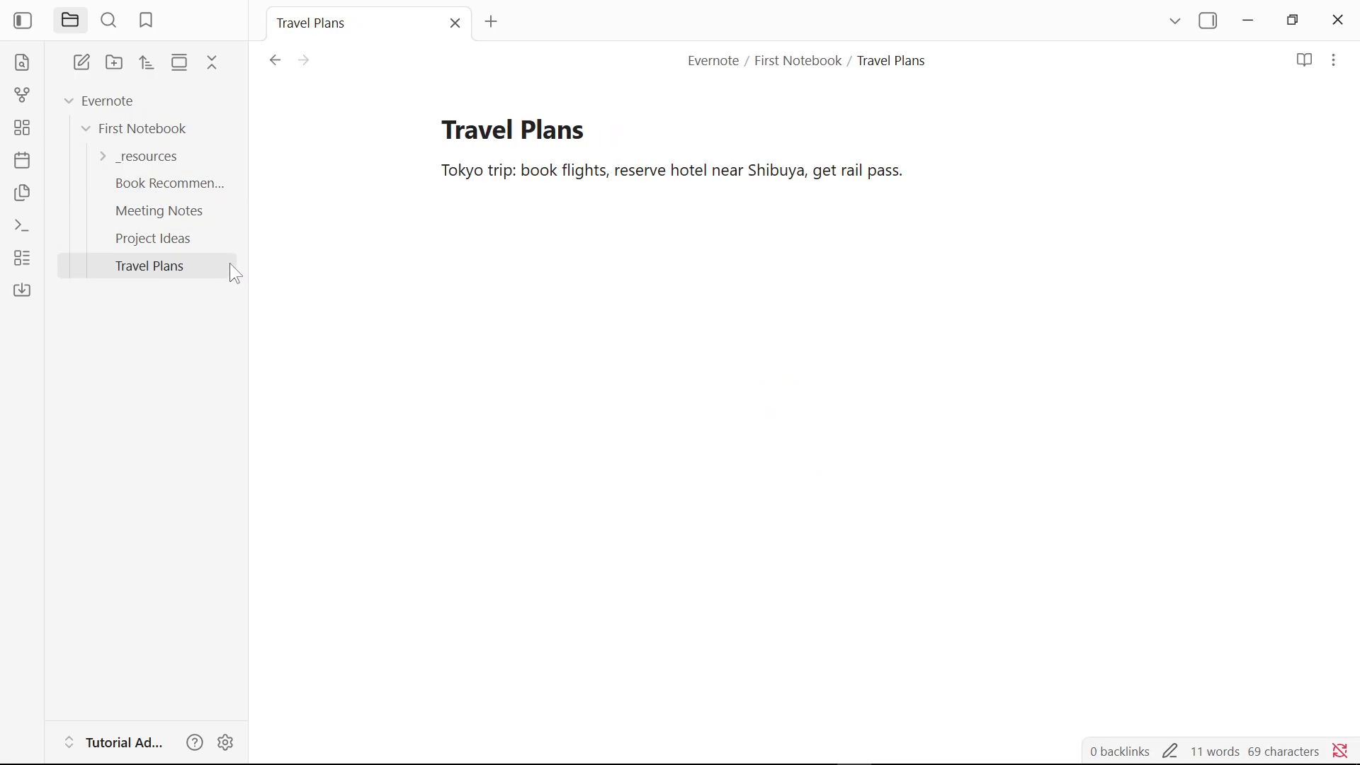
click(180, 191)
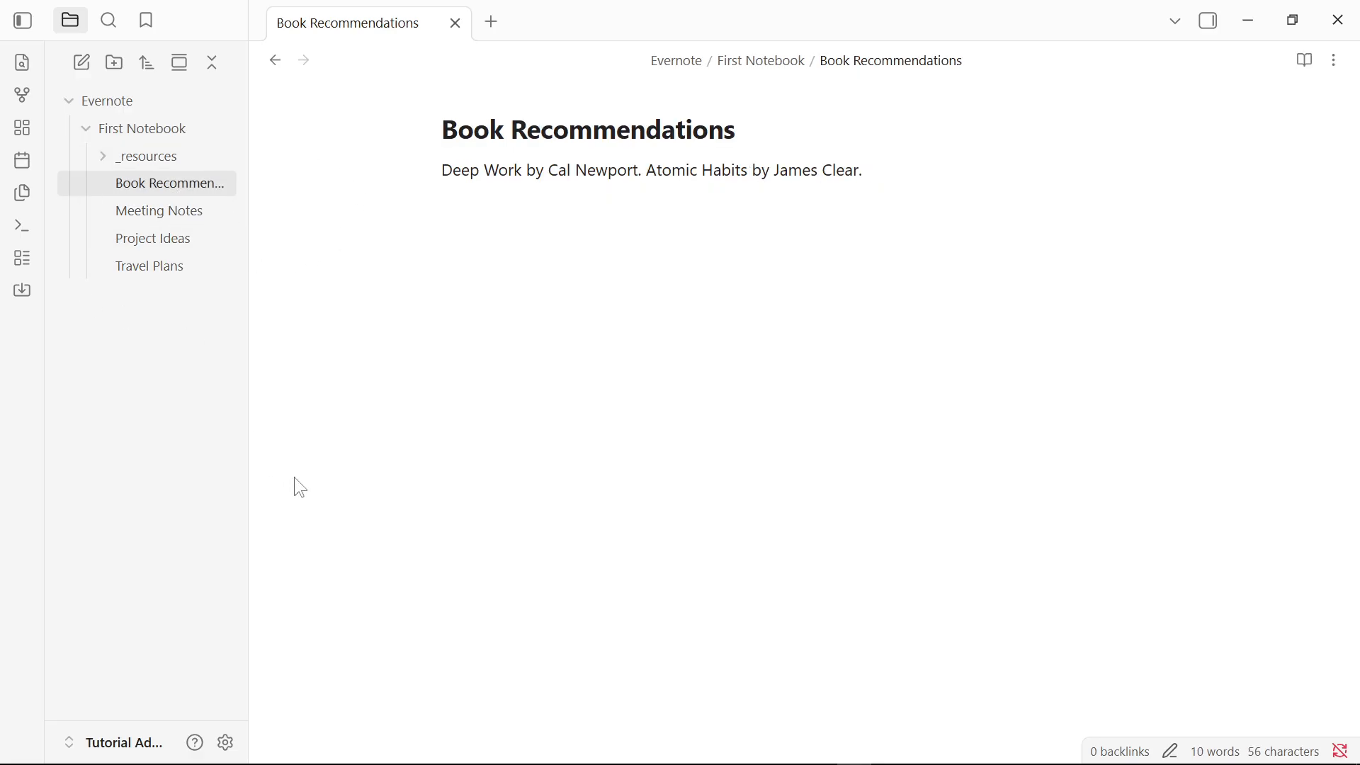
click(889, 752)
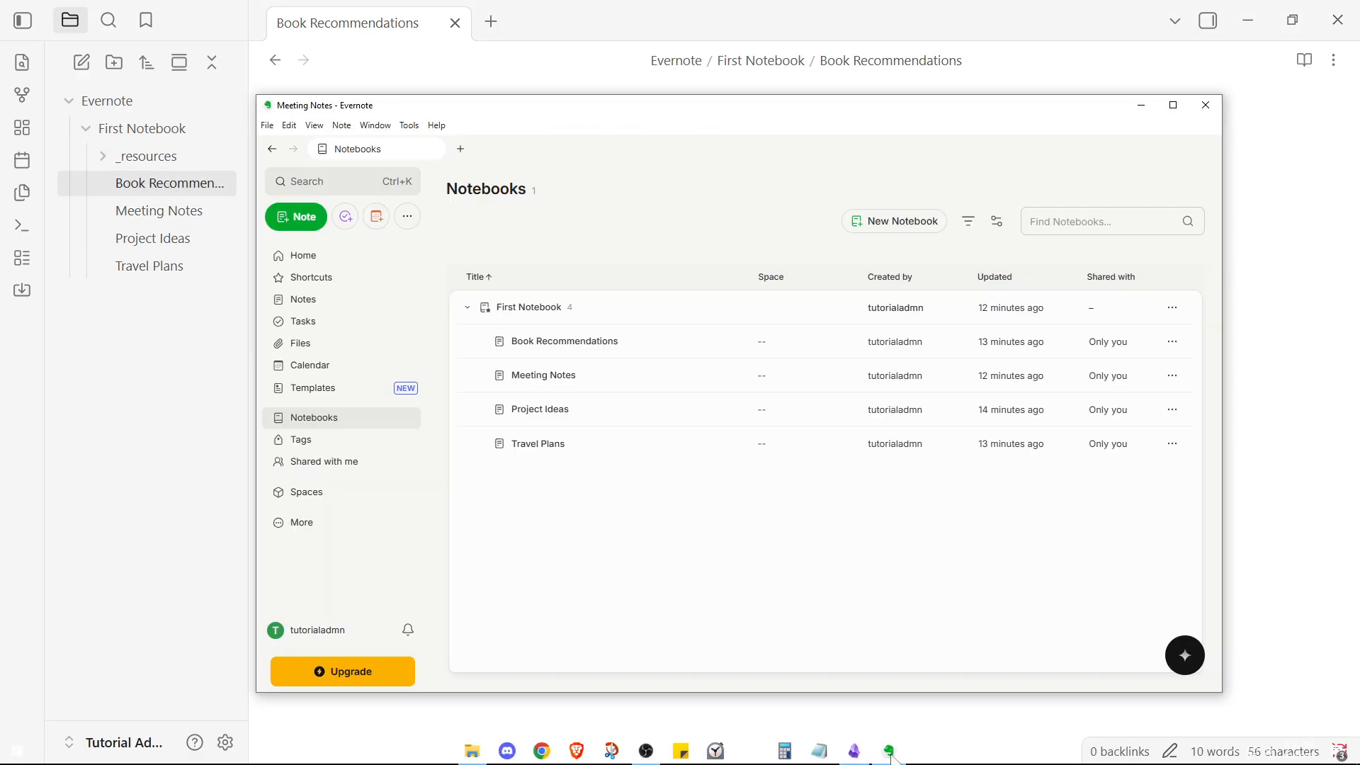
click(1141, 105)
Examine the tags property of the imported Meeting Notes in Obsidian and compare it with the other imported notes
click(148, 208)
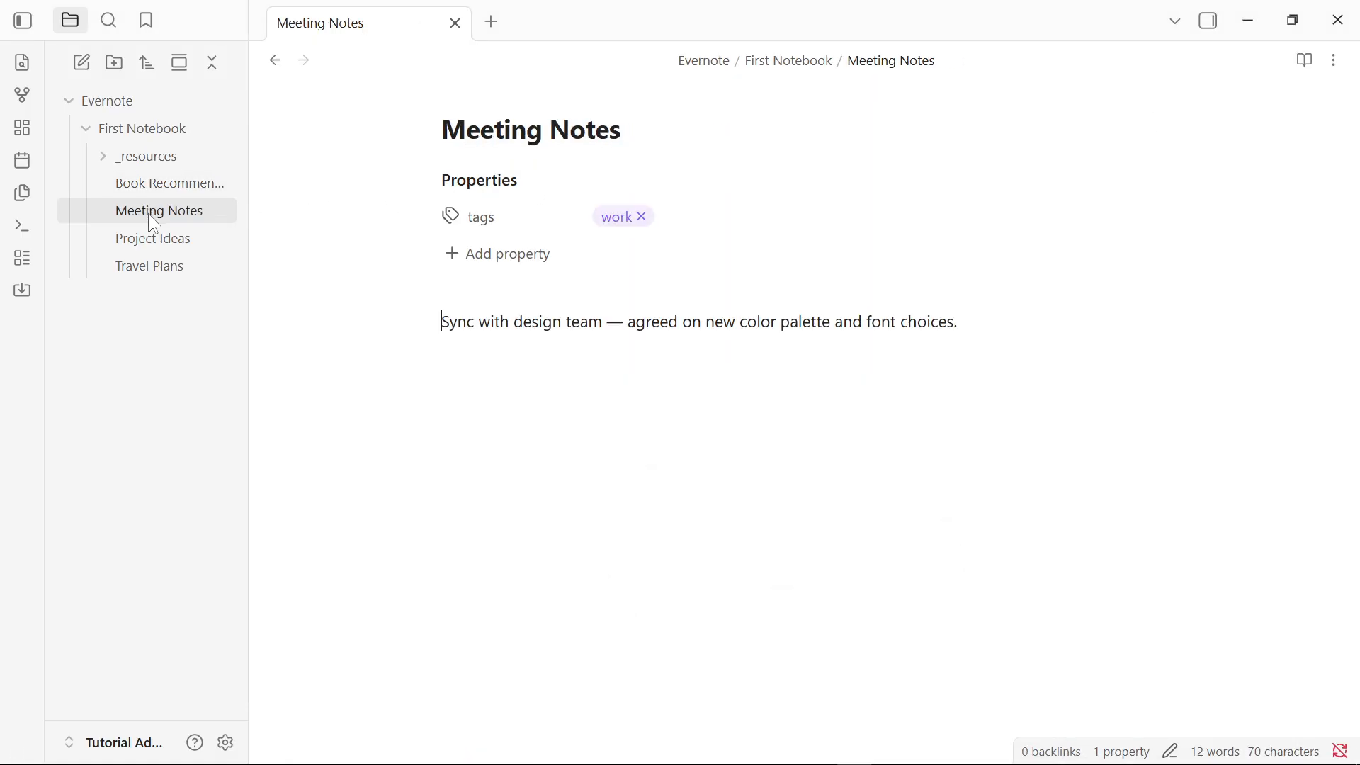
click(476, 227)
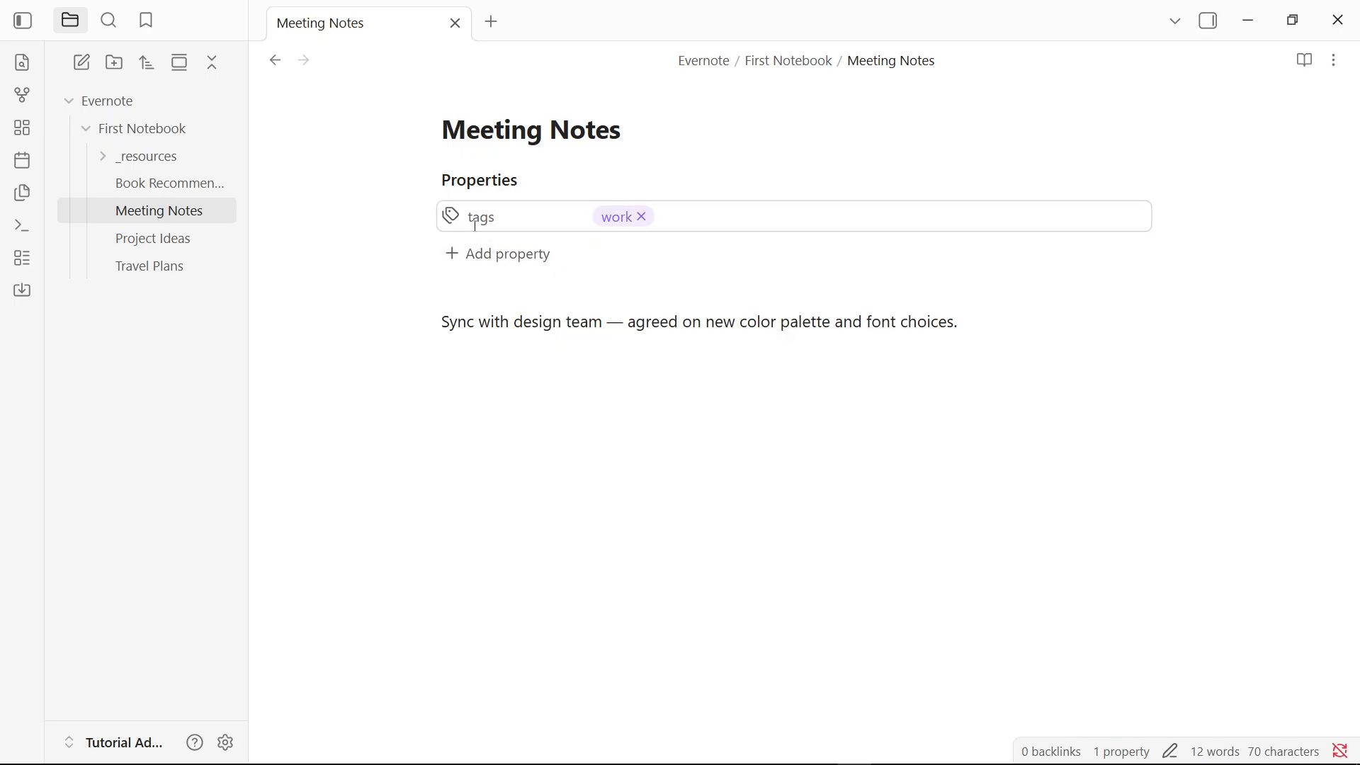
click(181, 231)
click(184, 216)
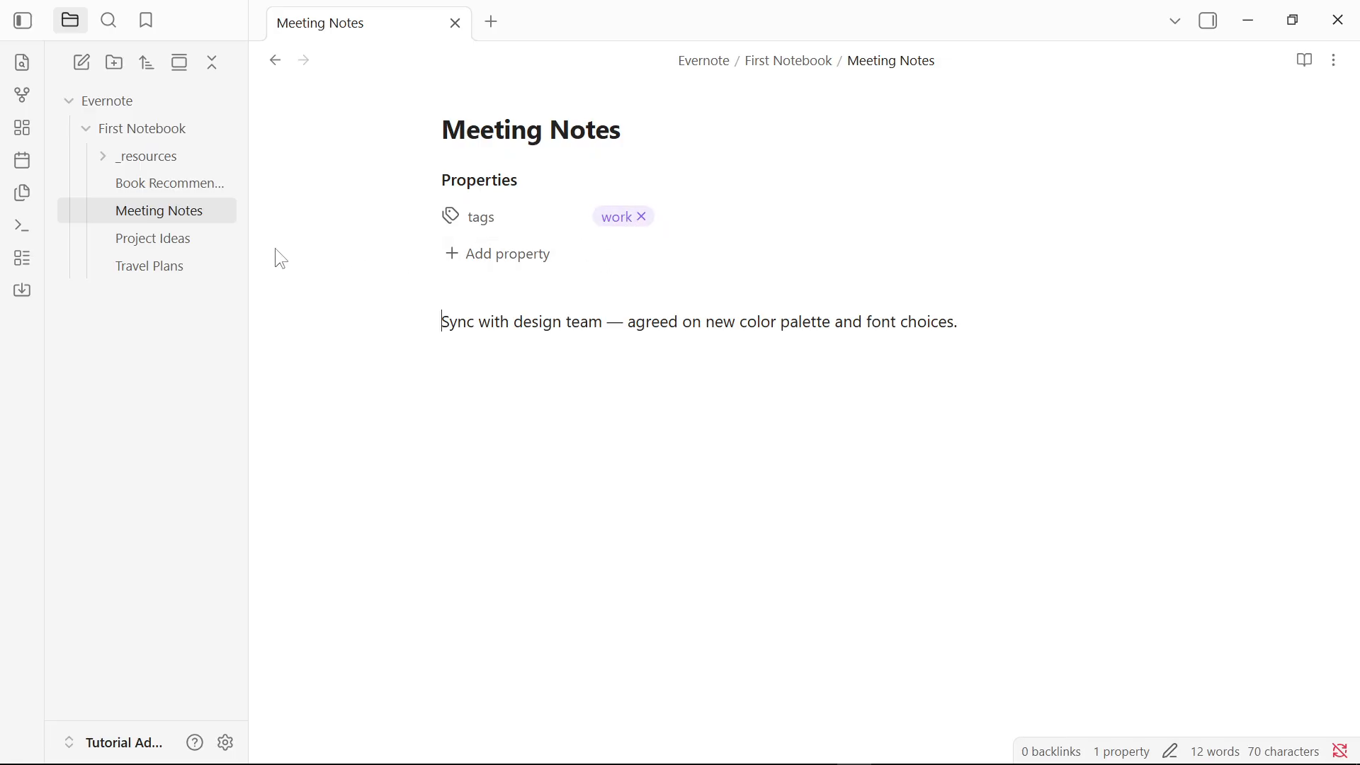
click(185, 241)
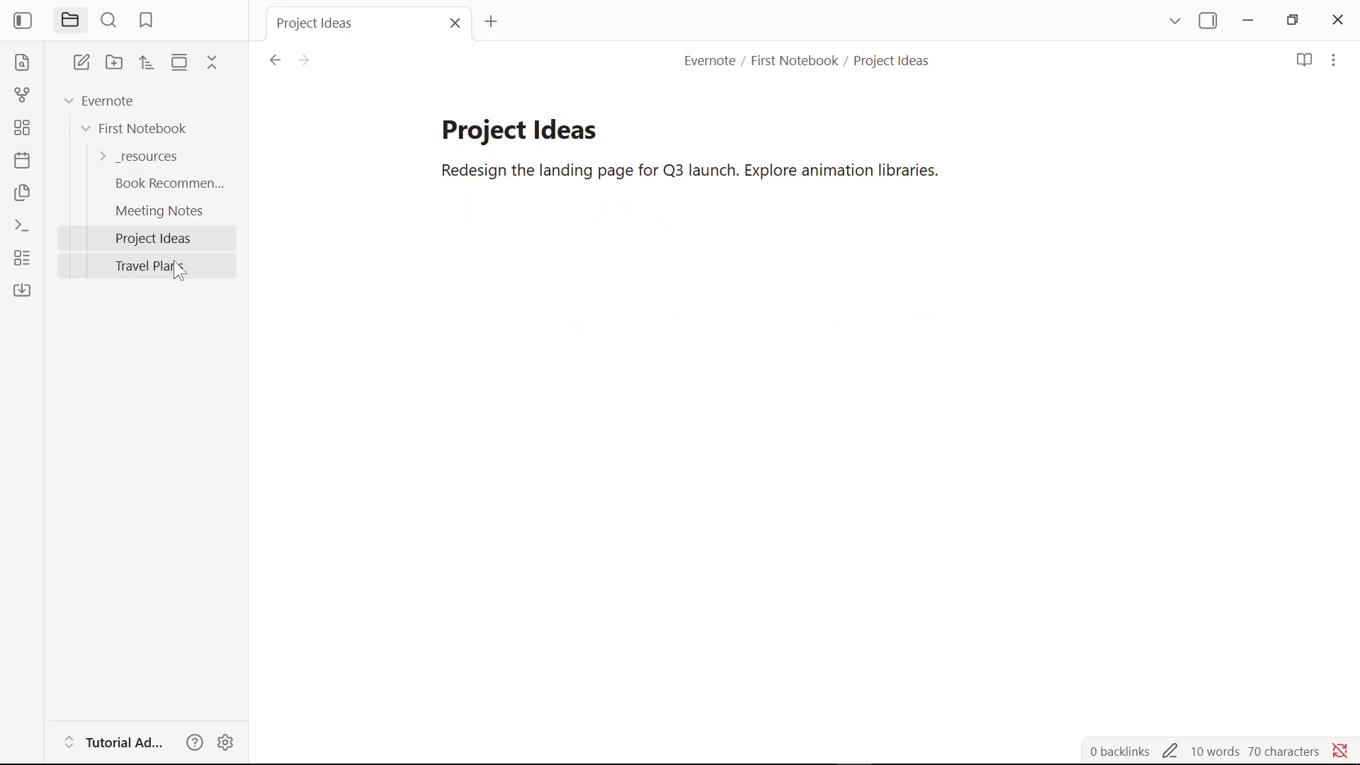
click(173, 262)
click(171, 238)
click(173, 211)
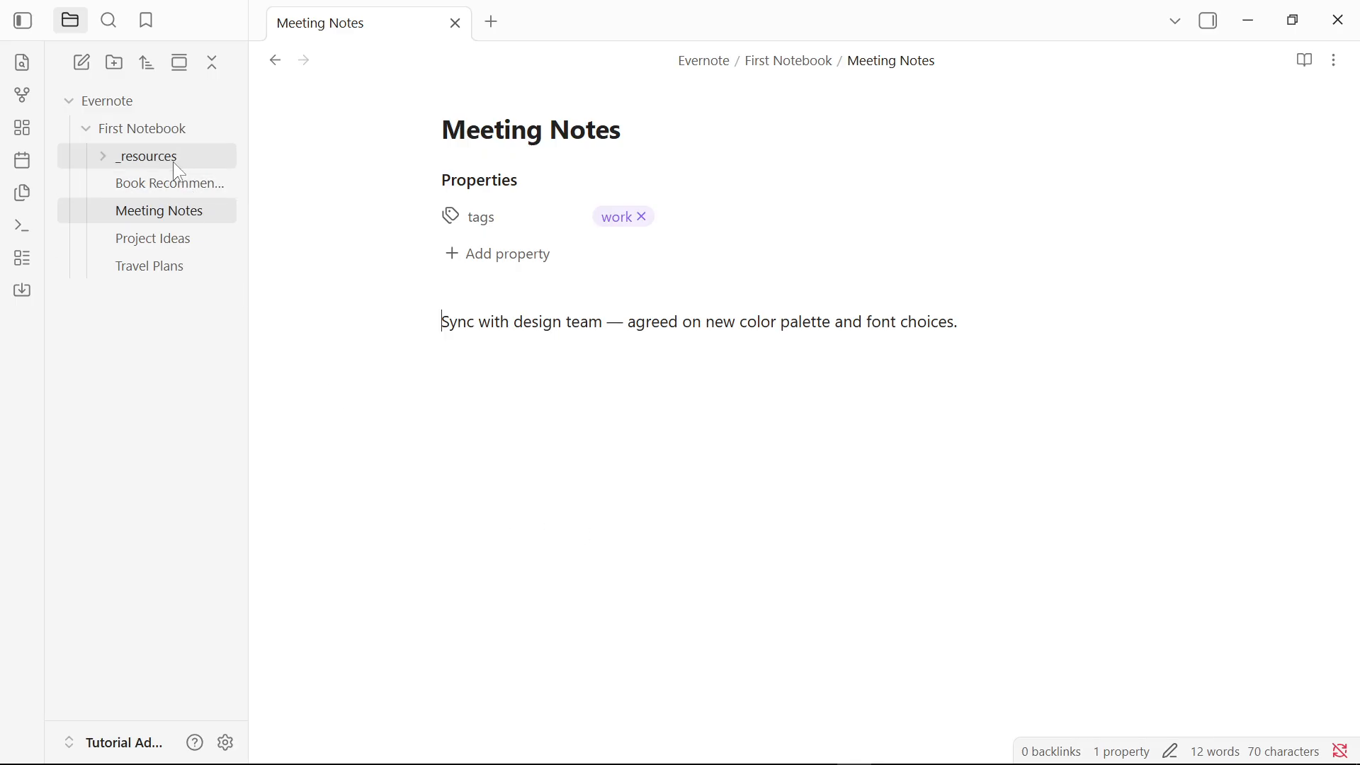
click(177, 180)
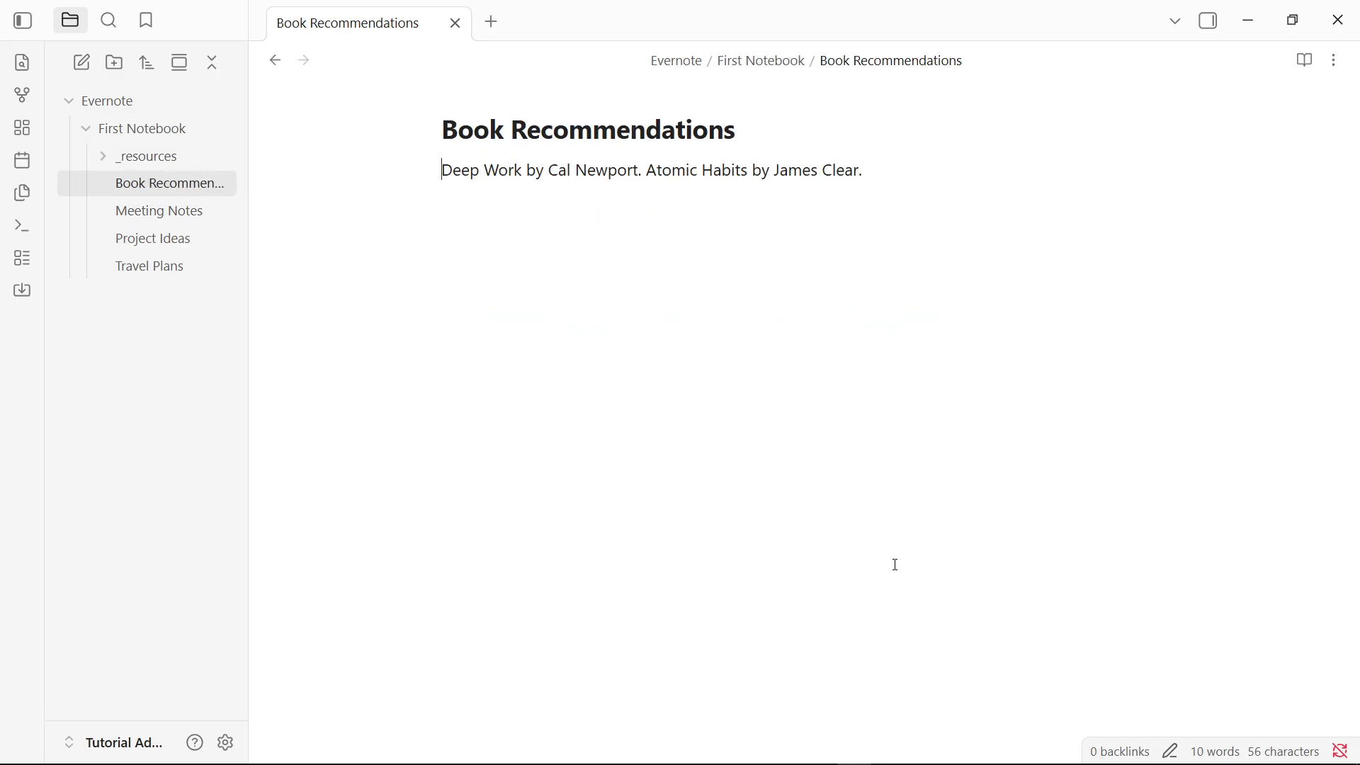
Switch to Evernote, filter the notes by the "work" tag, and compare Meeting Notes with its imported copy in Obsidian
click(889, 751)
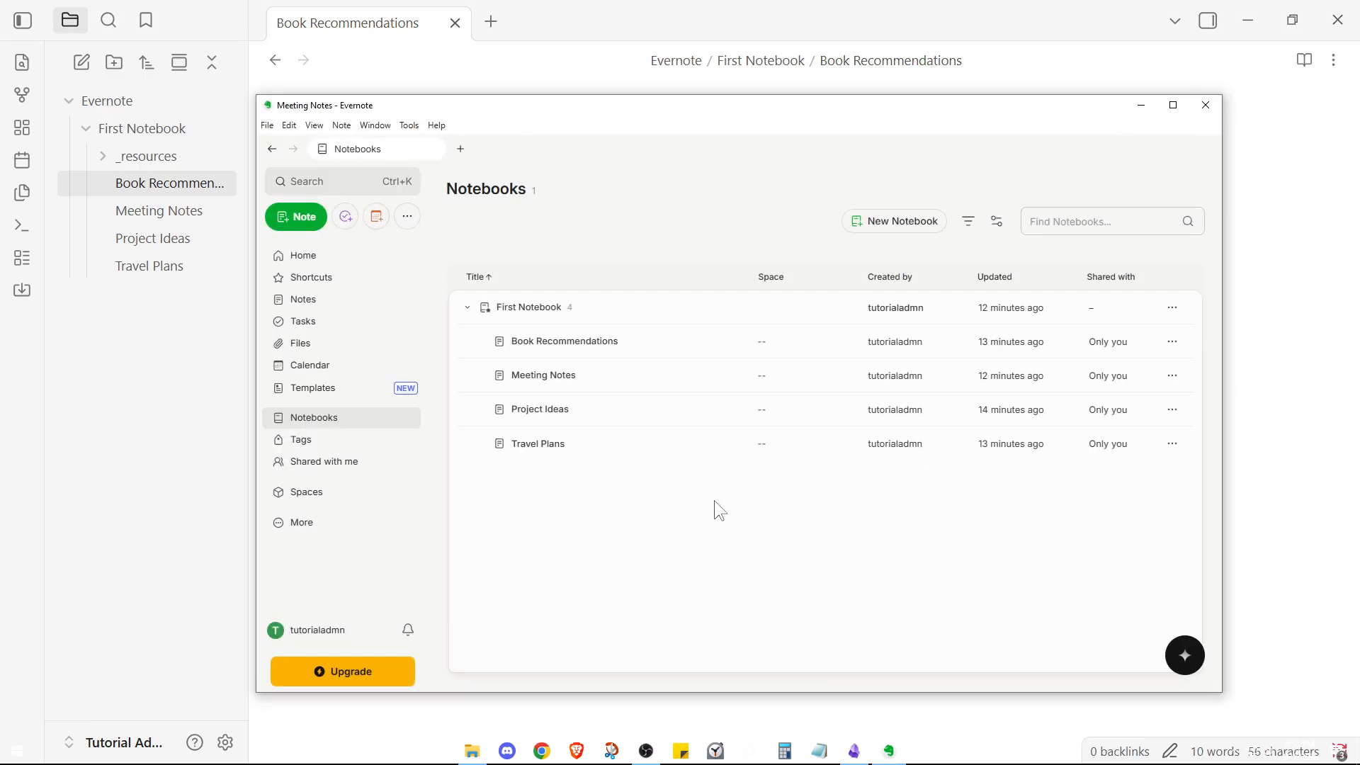
click(328, 447)
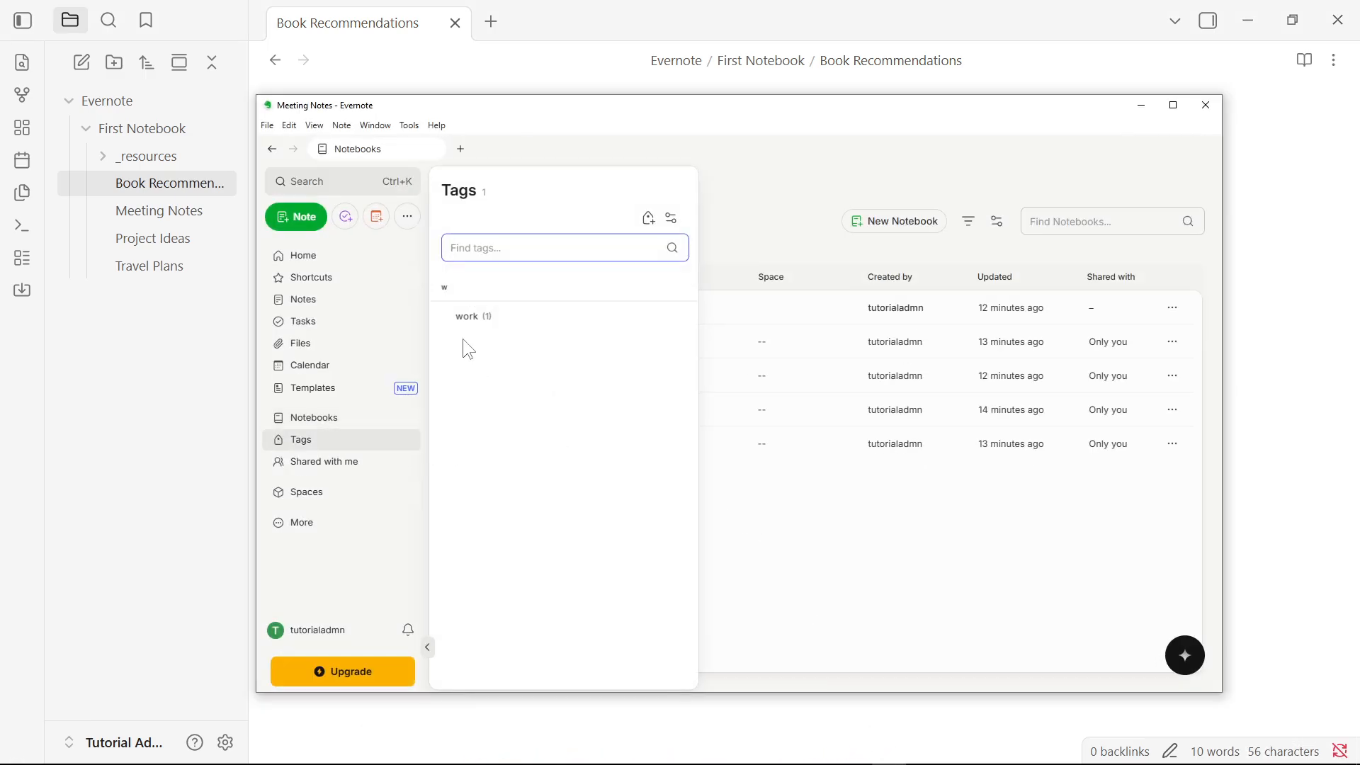
click(466, 319)
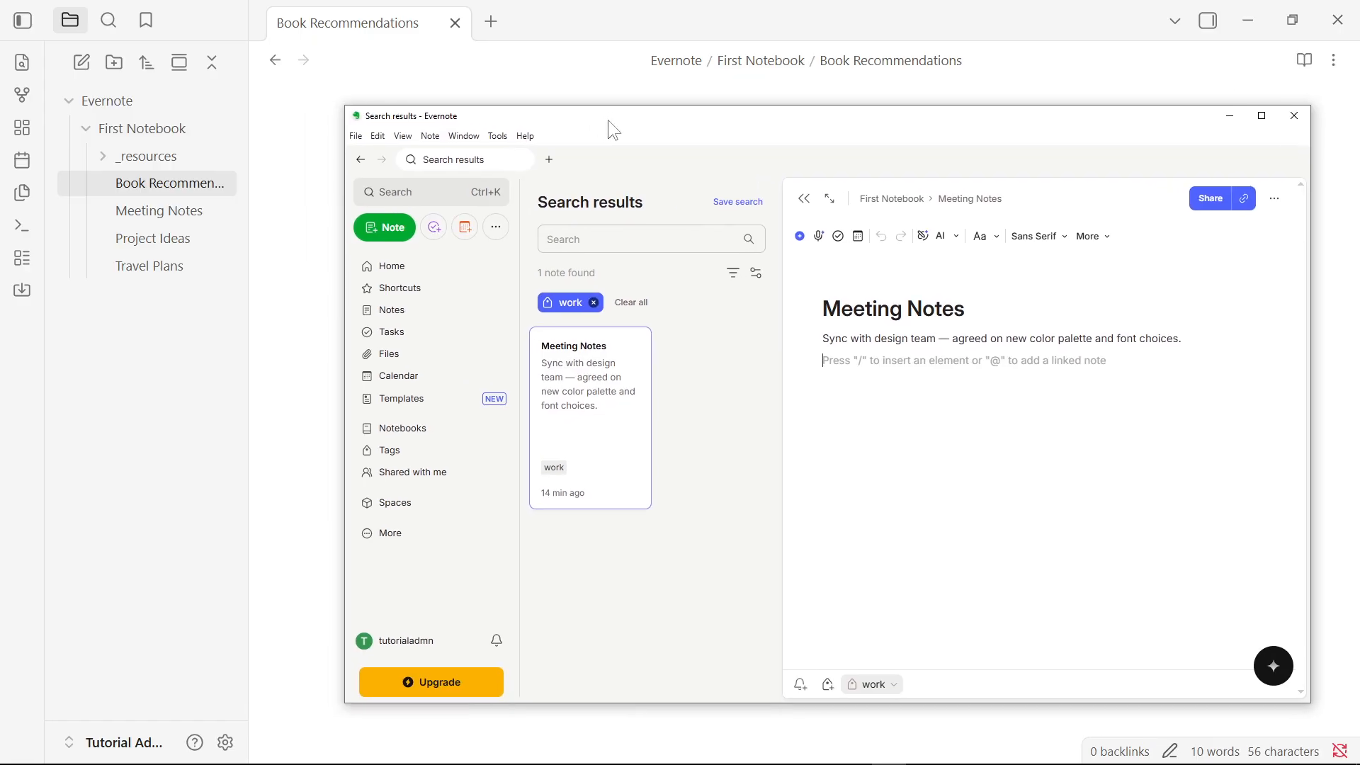
click(149, 219)
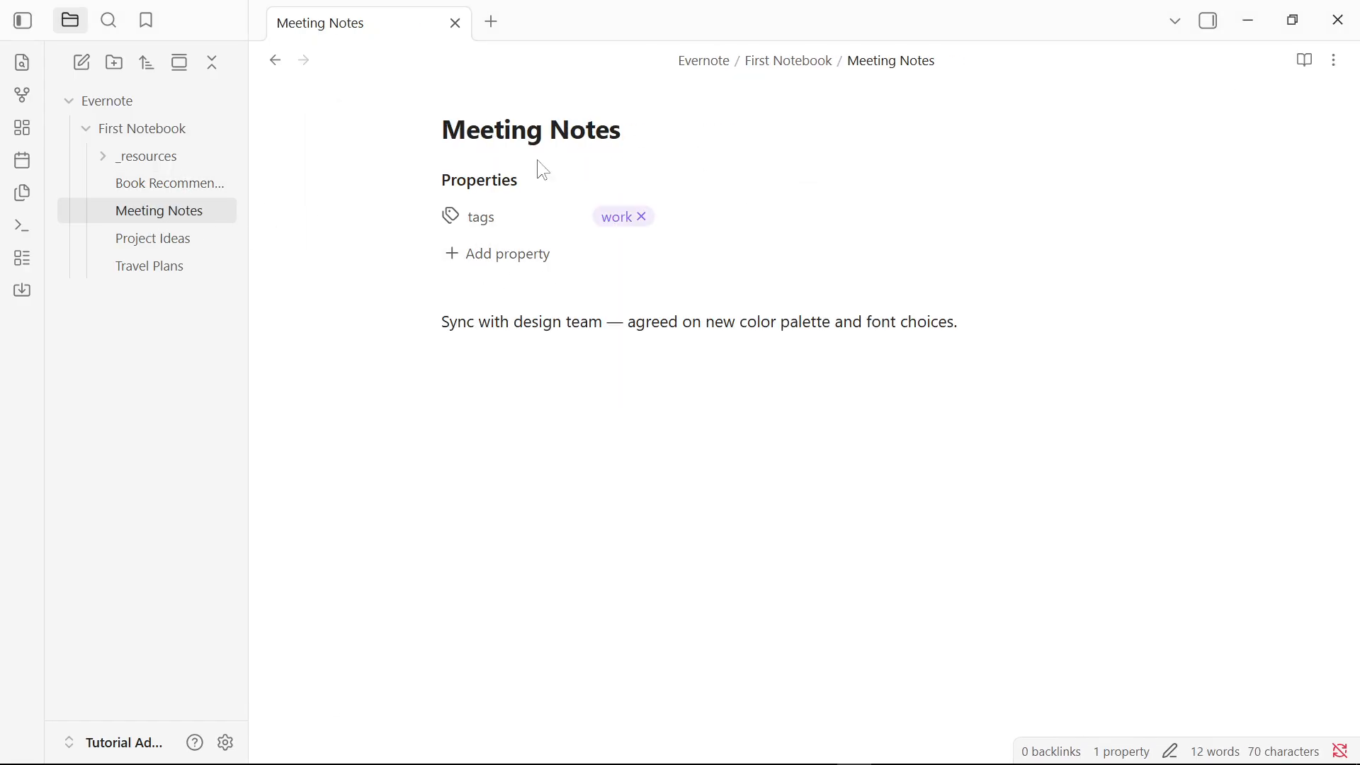
key(alt+Tab)
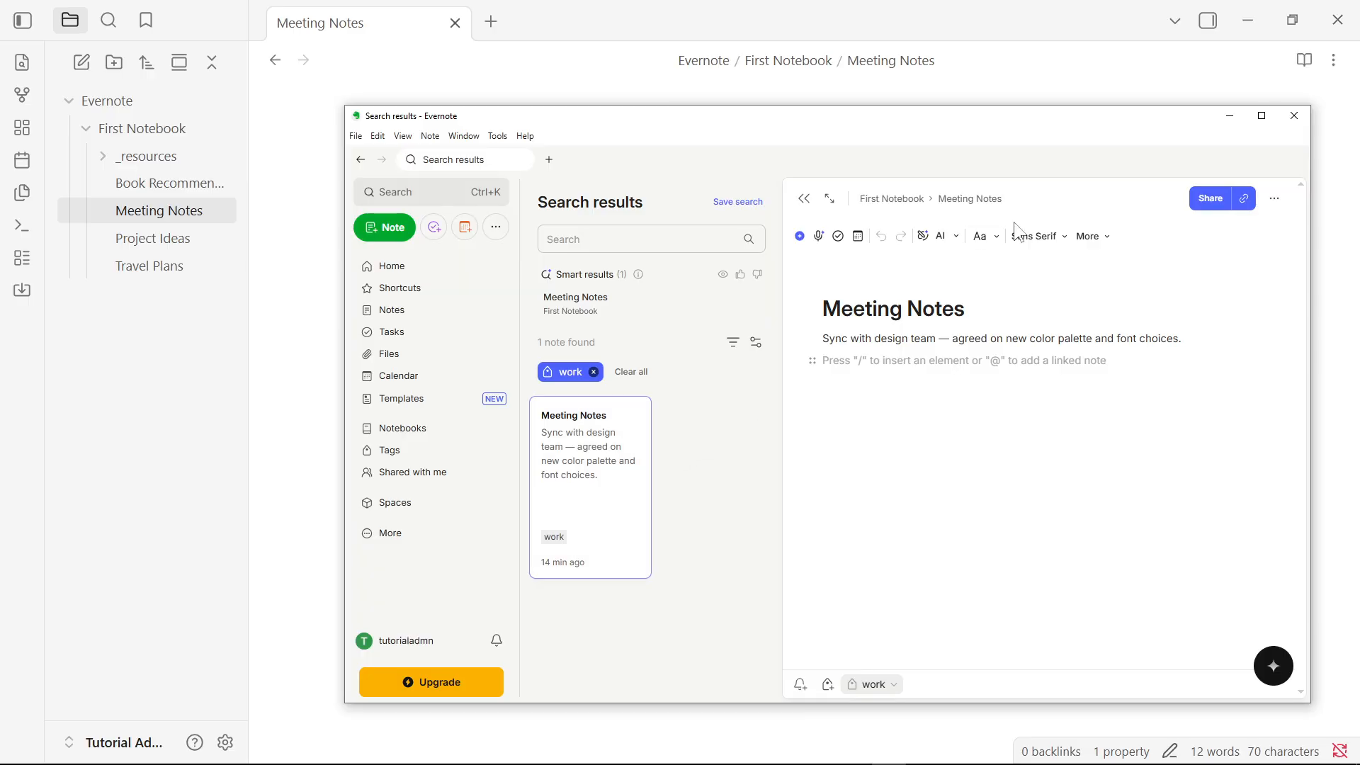